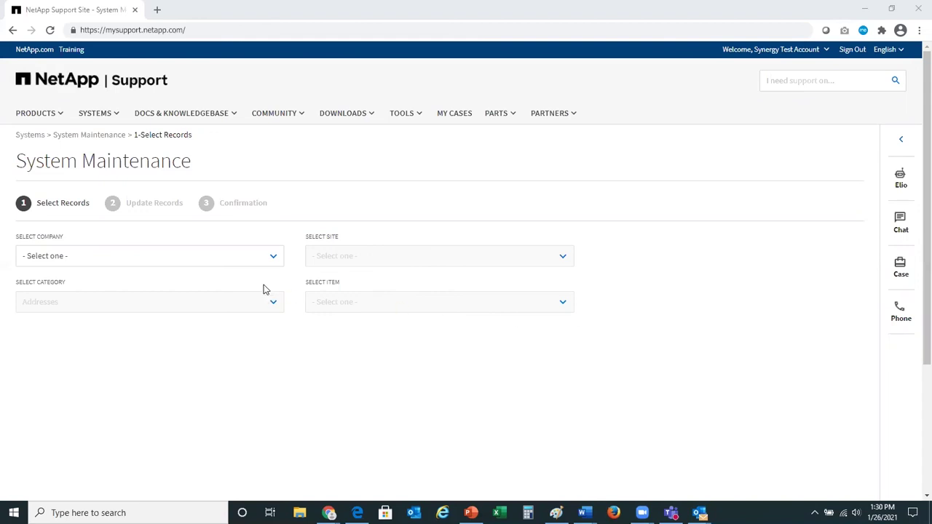
Choose Test Company, site Master Test Record - Sunnyvale, and item Physical Address/Location.
click(266, 261)
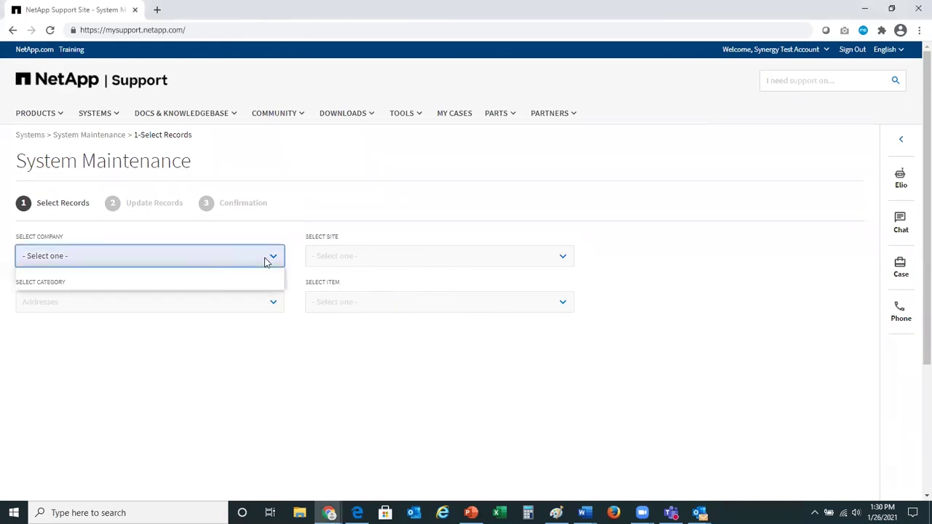
click(254, 273)
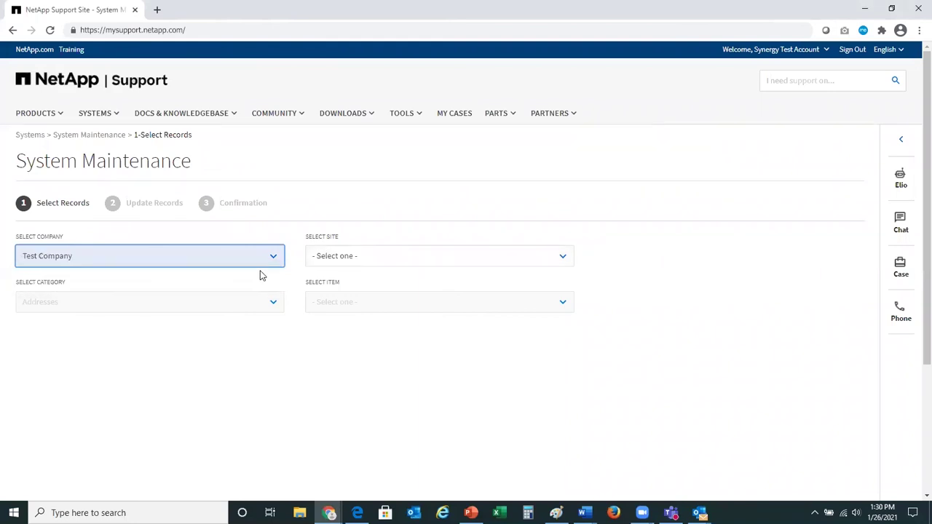
click(348, 261)
click(351, 274)
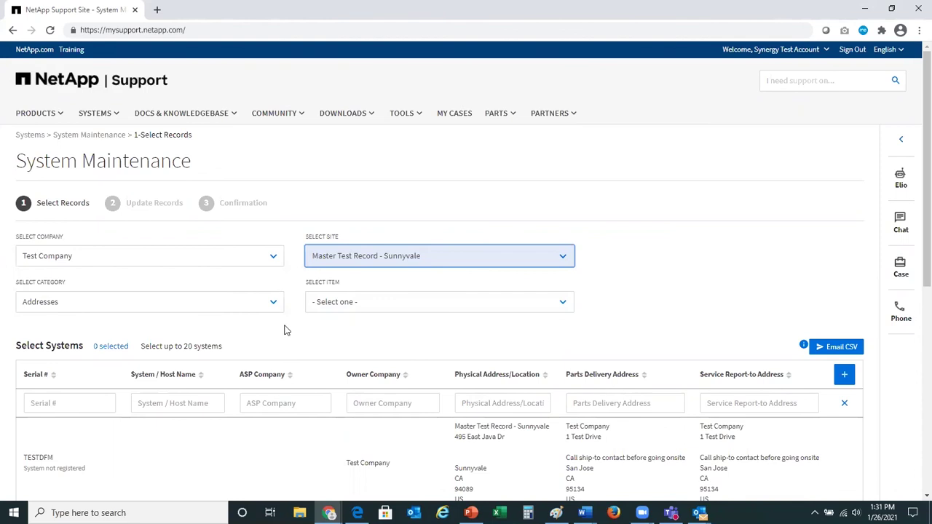
click(392, 304)
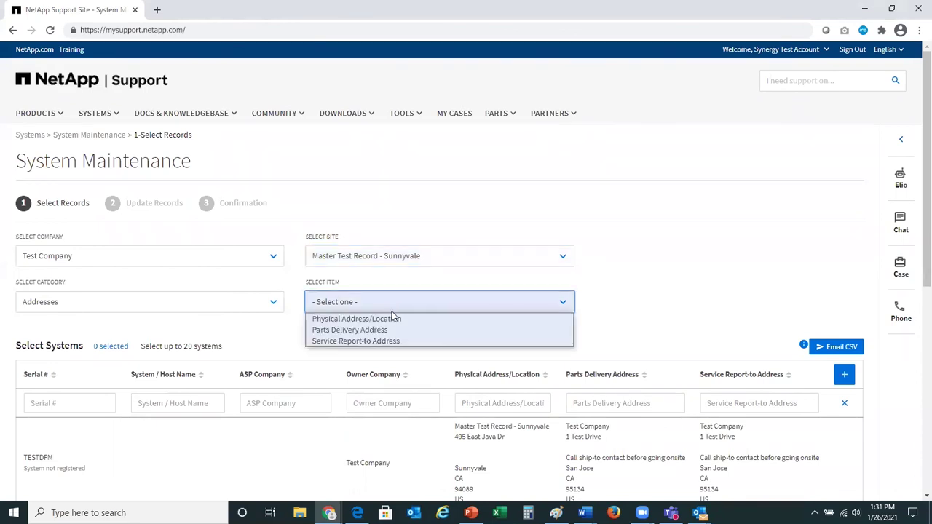
click(396, 319)
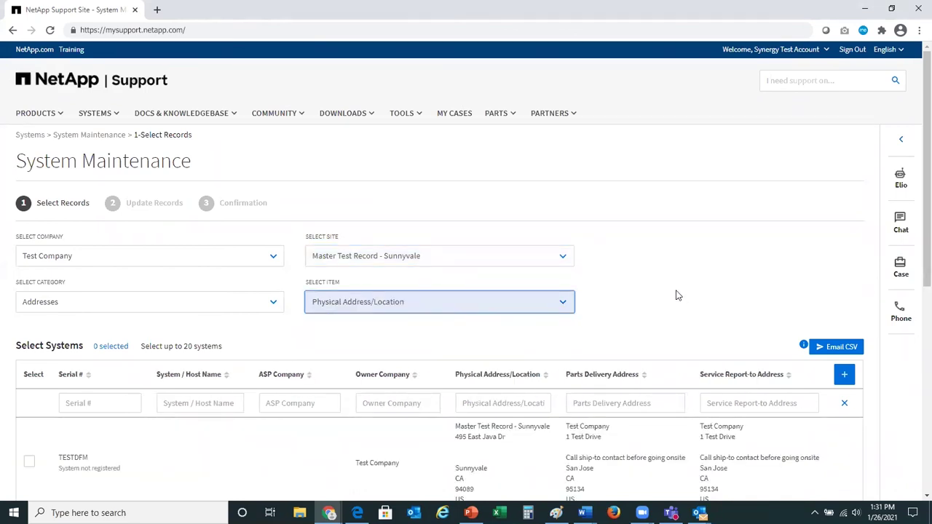
Select the TESTDFM and TEST SYSTEM systems for the update.
scroll(668, 288, down, 3)
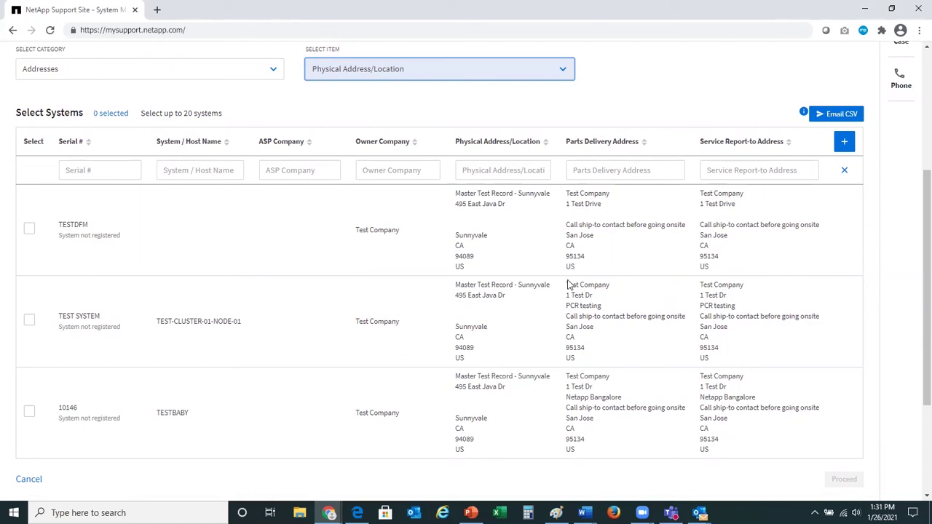
click(29, 231)
click(116, 339)
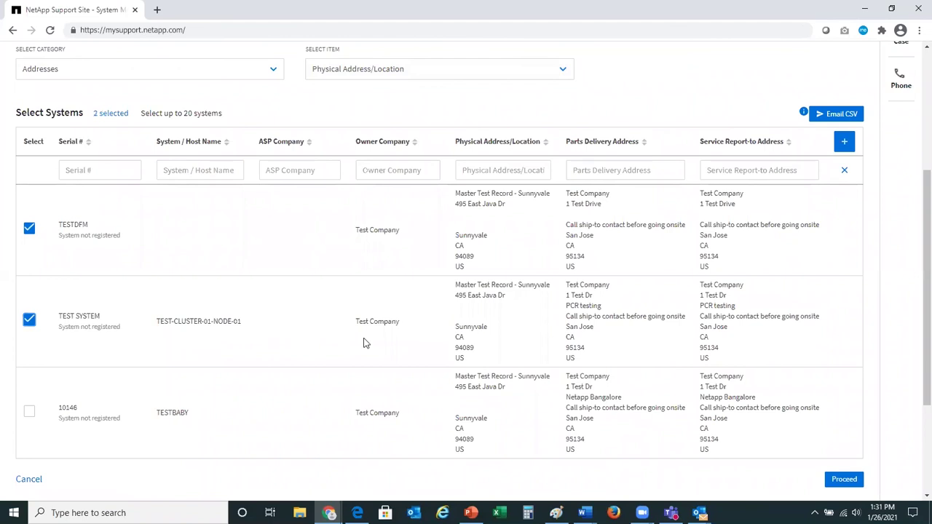
scroll(373, 350, down, 3)
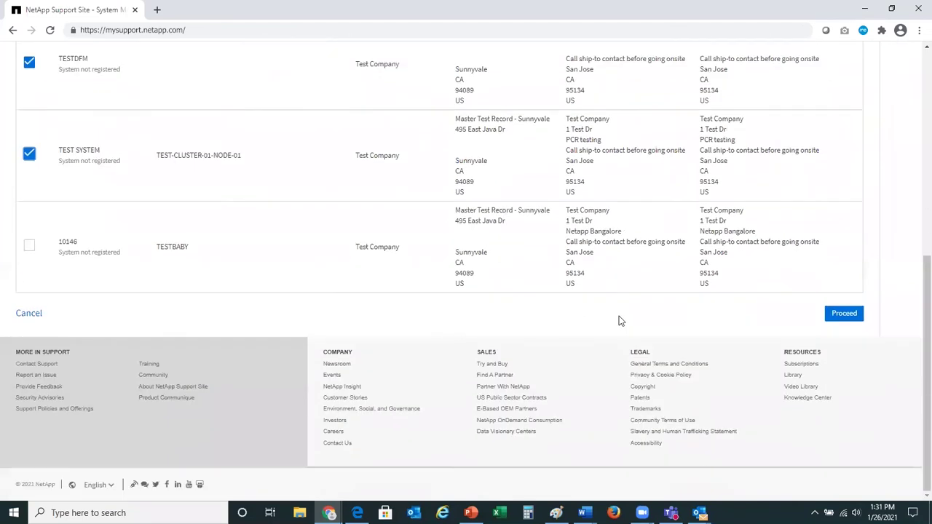
Proceed to Update Records and scroll to the Select Physical Address/Location table.
click(844, 313)
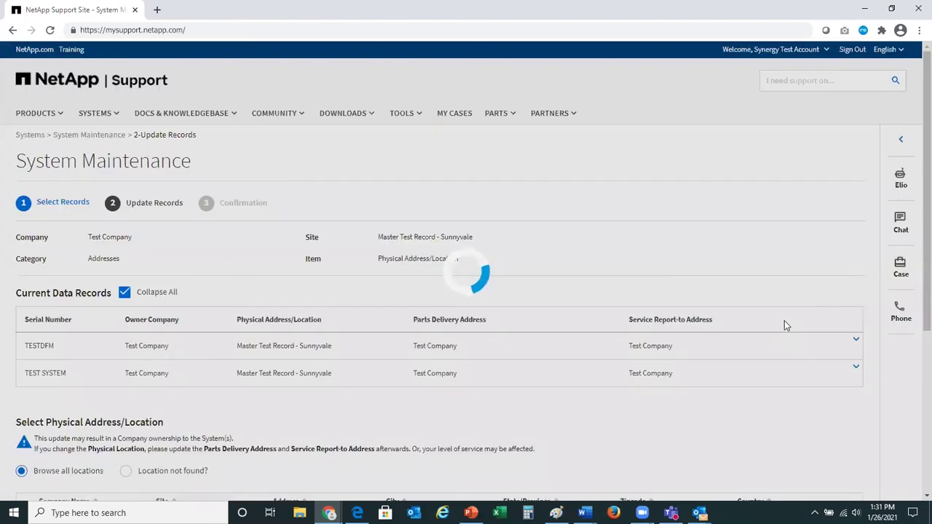
scroll(793, 327, down, 1)
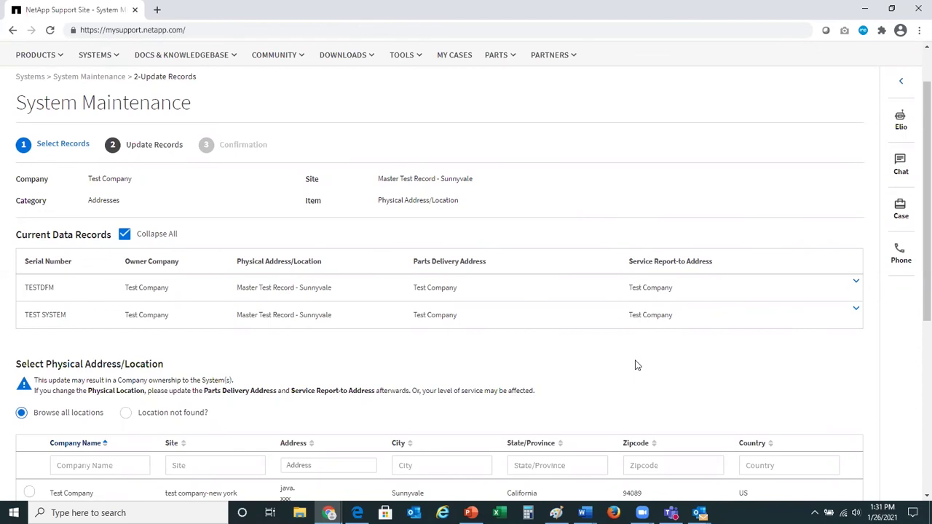
scroll(633, 362, down, 3)
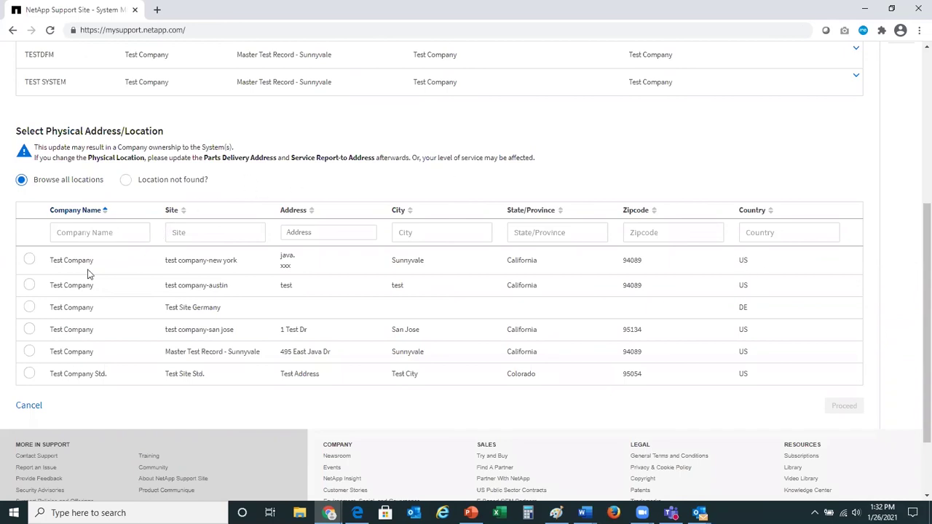
Select the existing Master Test Record - Sunnyvale location at 495 East Java Dr.
click(125, 181)
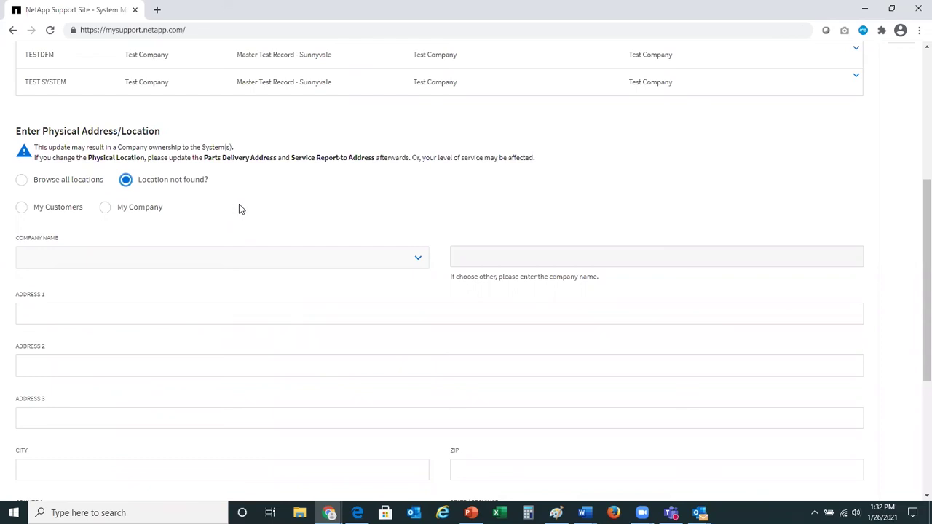
scroll(242, 204, down, 3)
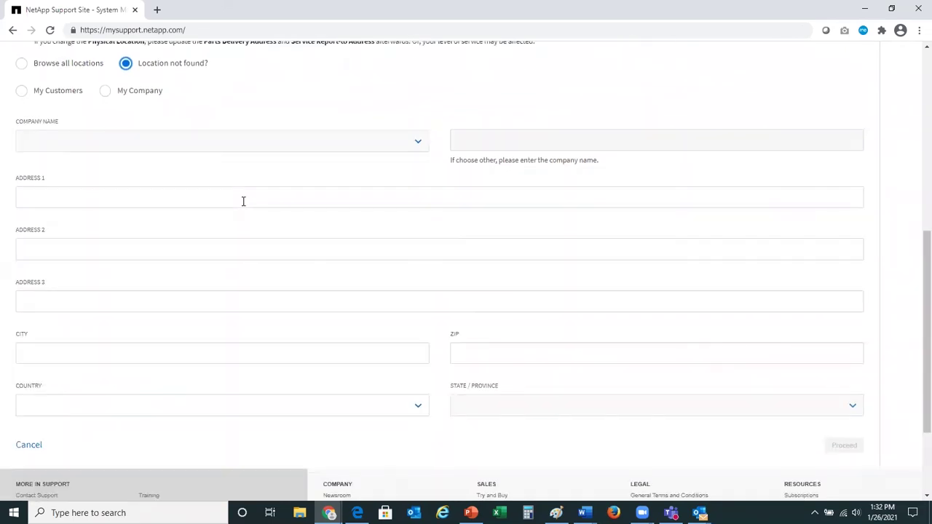
scroll(244, 200, up, 3)
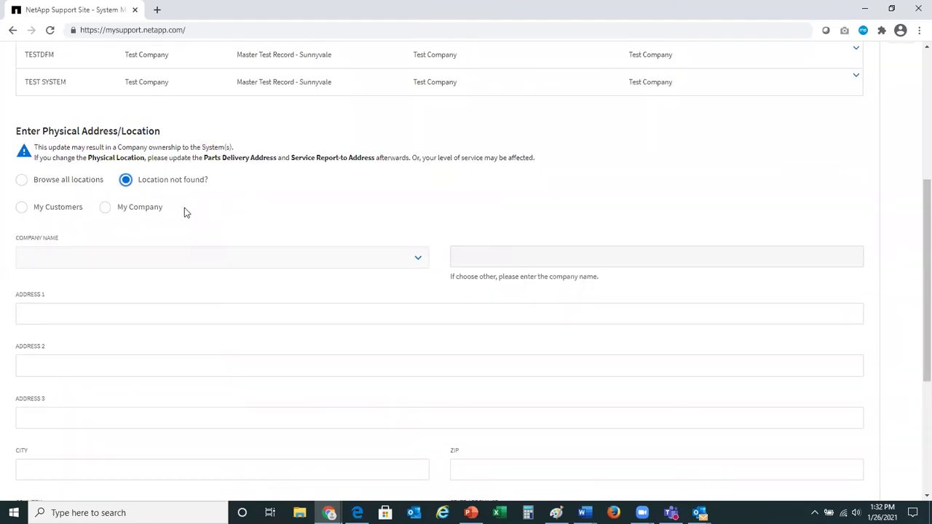
click(21, 180)
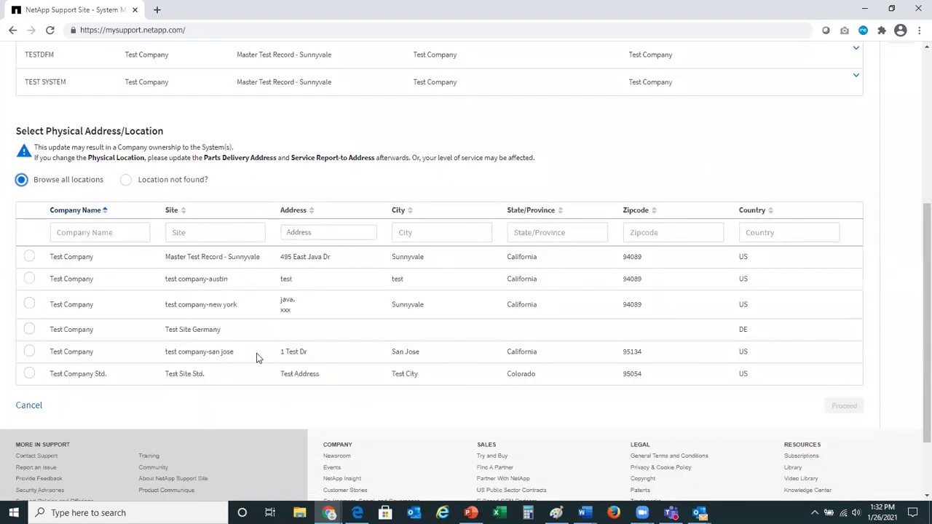
click(29, 257)
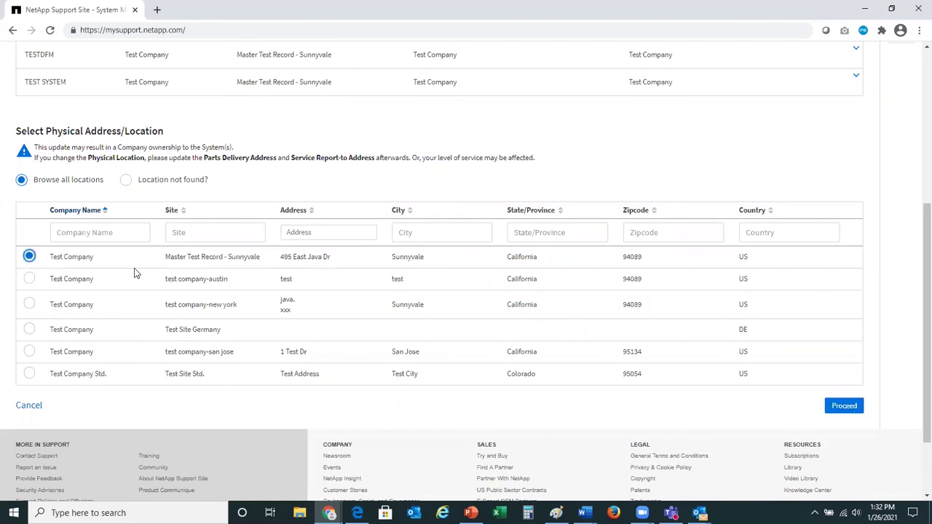
click(108, 233)
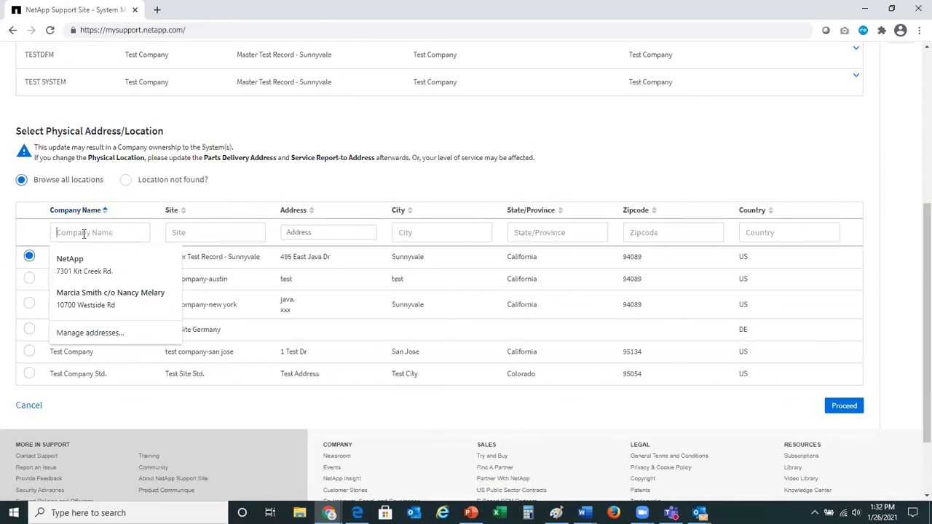
click(186, 233)
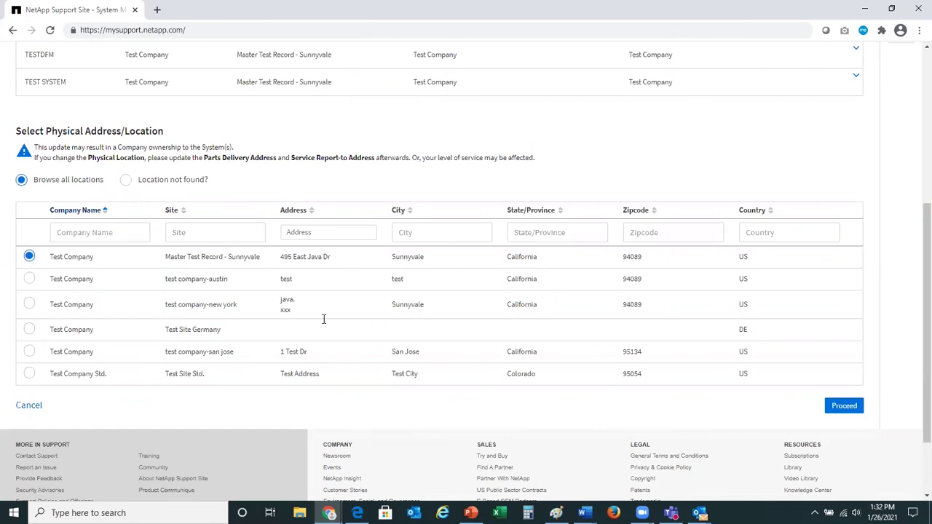
Review the Confirmation details and submit the physical address update for both systems.
click(847, 408)
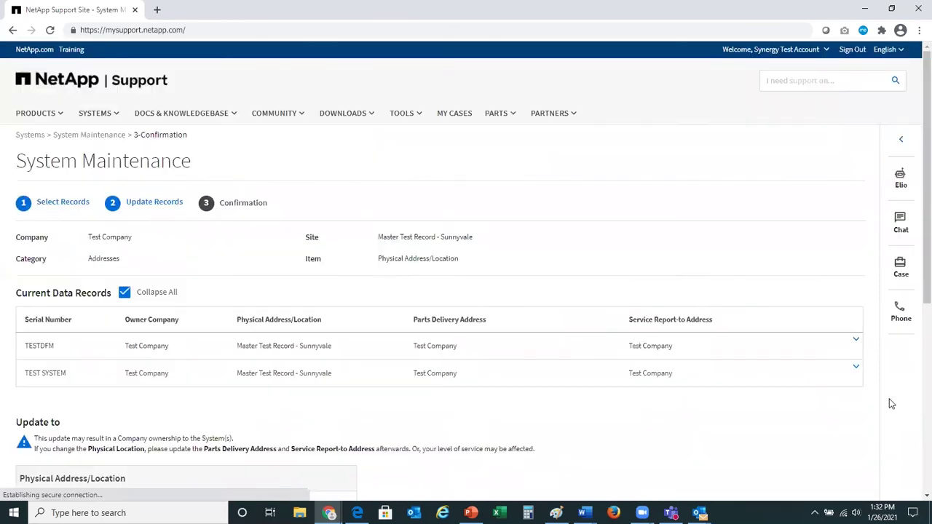
scroll(782, 394, down, 2)
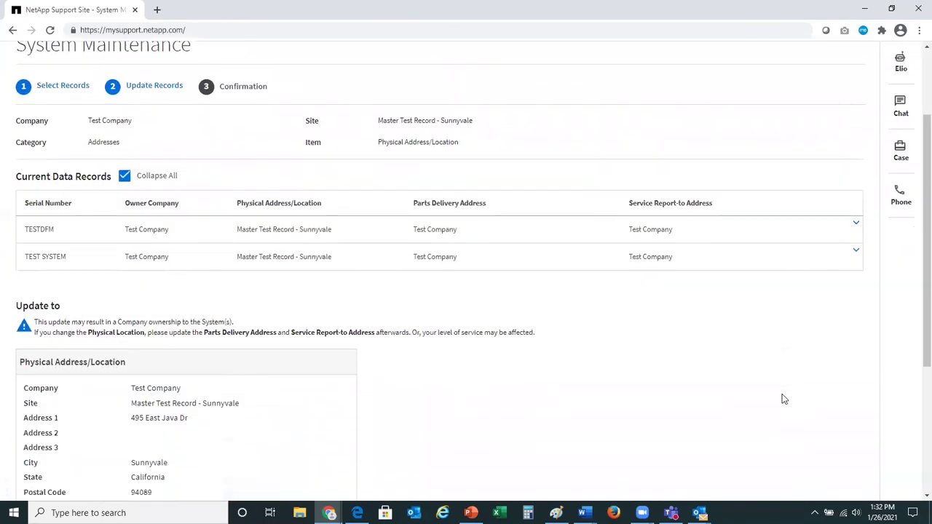
scroll(634, 379, down, 1)
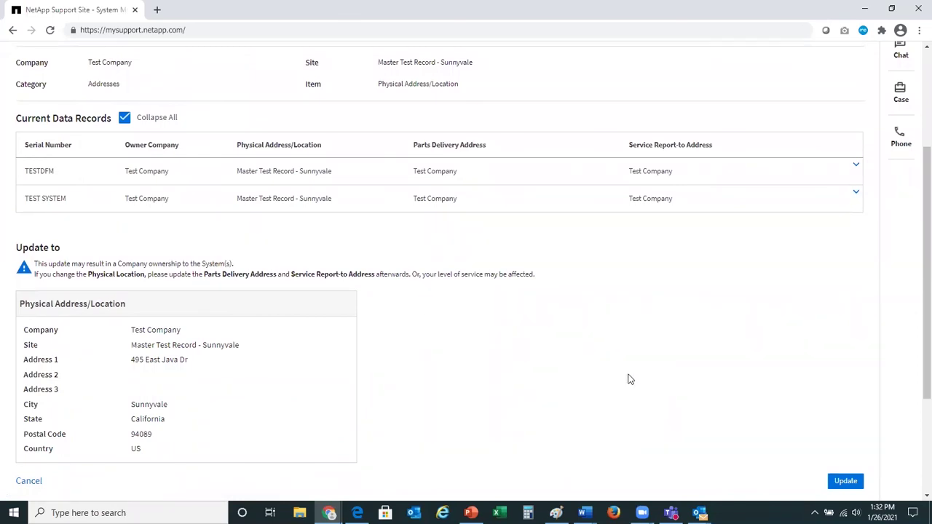
scroll(629, 376, down, 1)
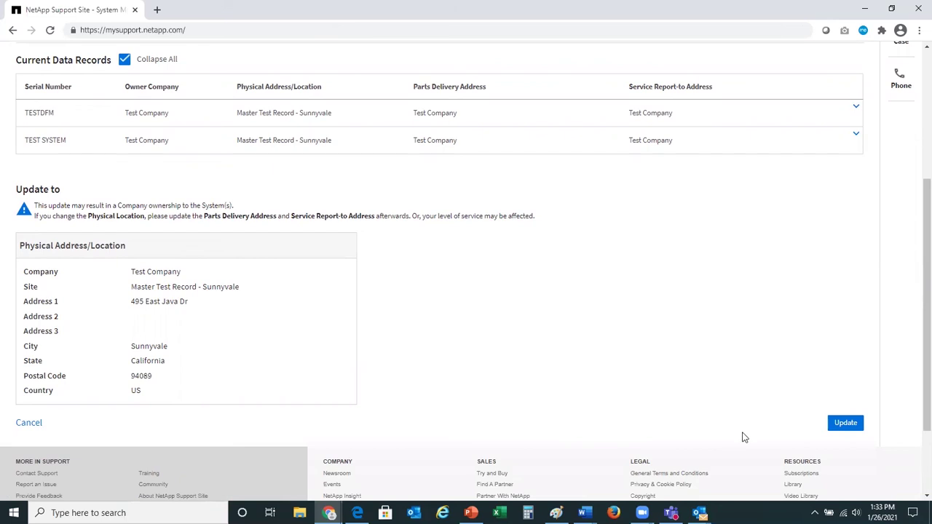
click(846, 424)
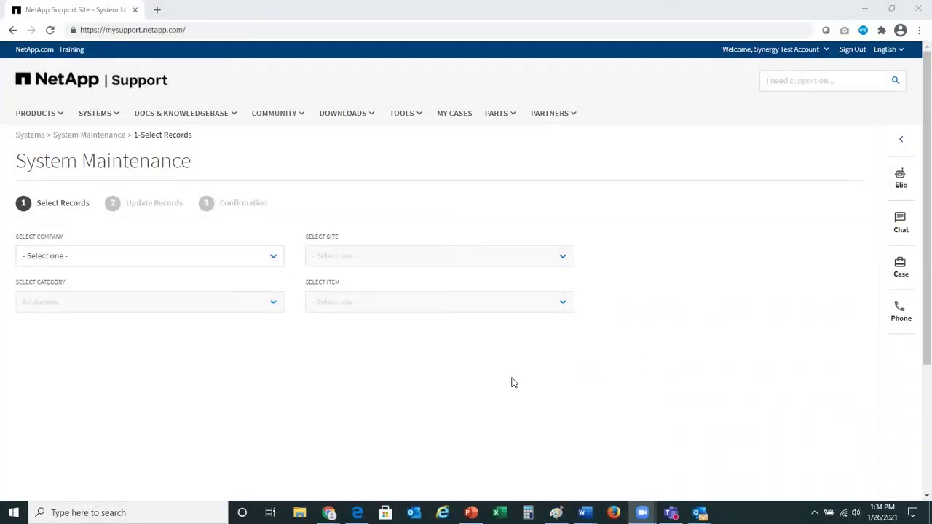
Choose Test Company, its test company-austin site, and the Contacts category.
click(256, 260)
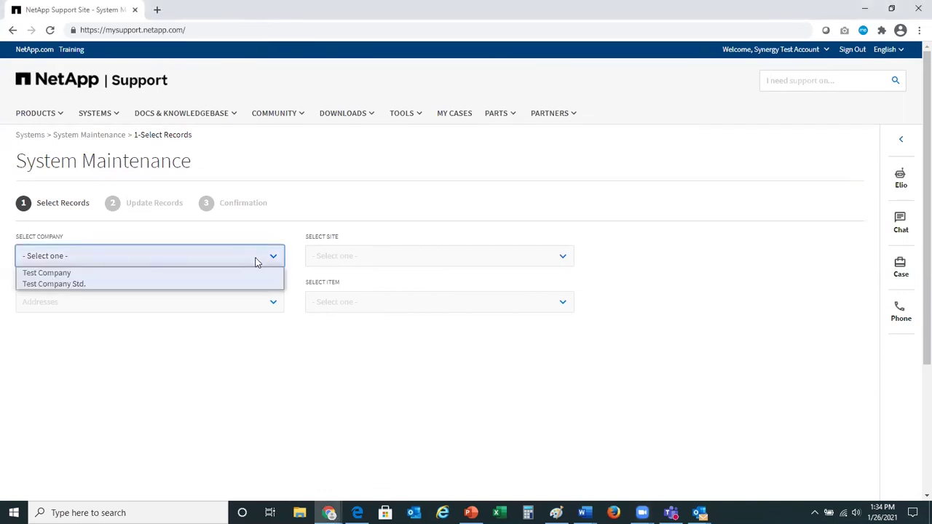
click(255, 274)
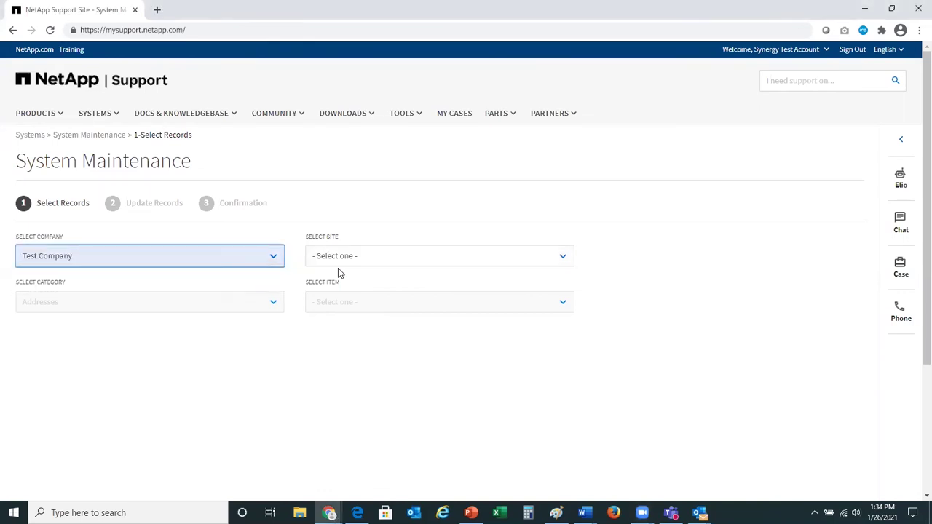
click(355, 257)
click(222, 363)
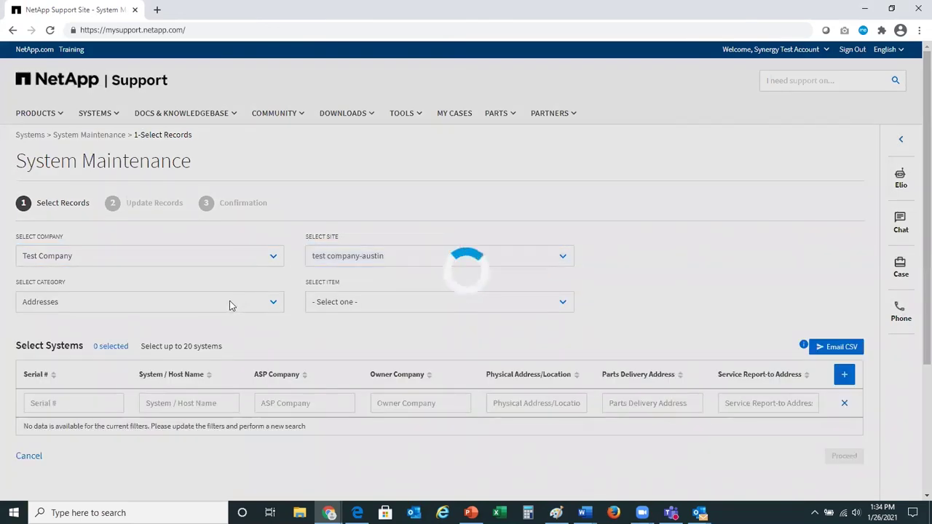
click(270, 303)
click(215, 329)
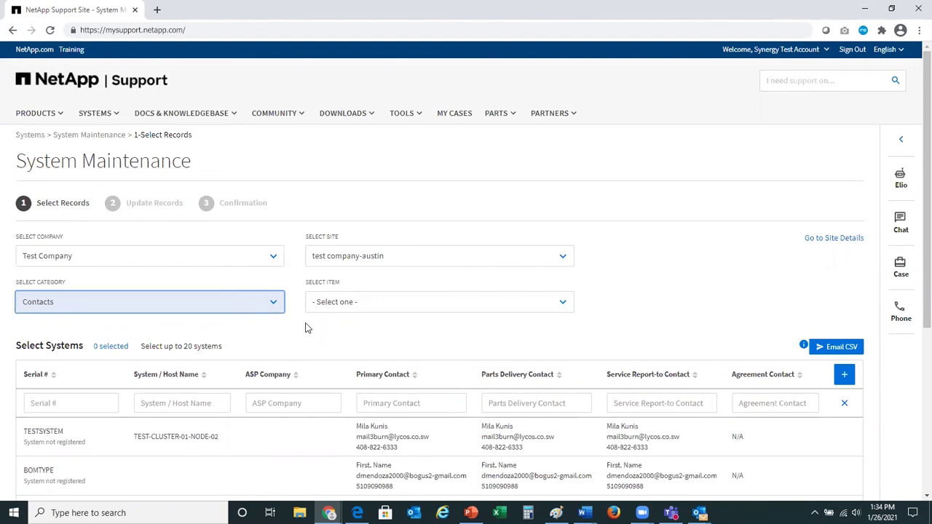
Set the item to Primary Contact and select systems TESTSYSTEM and BOMTYPE.
click(384, 306)
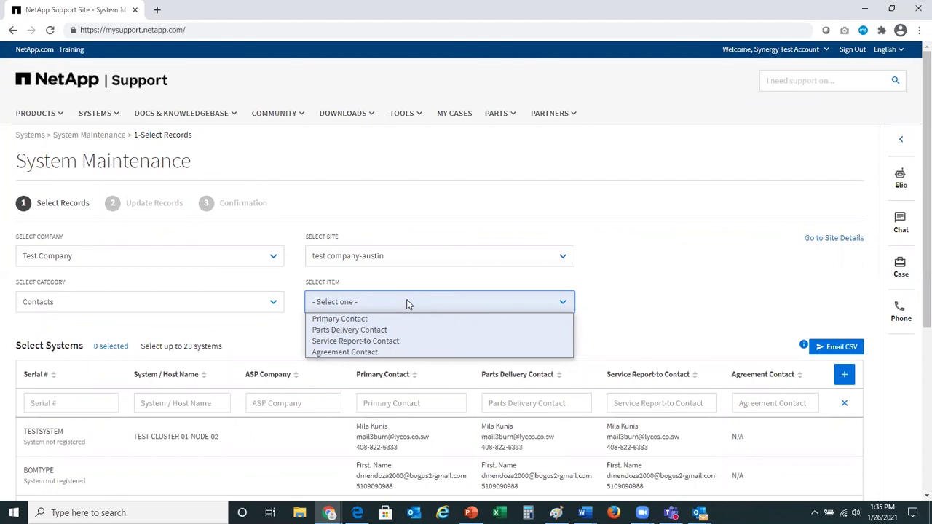
click(650, 274)
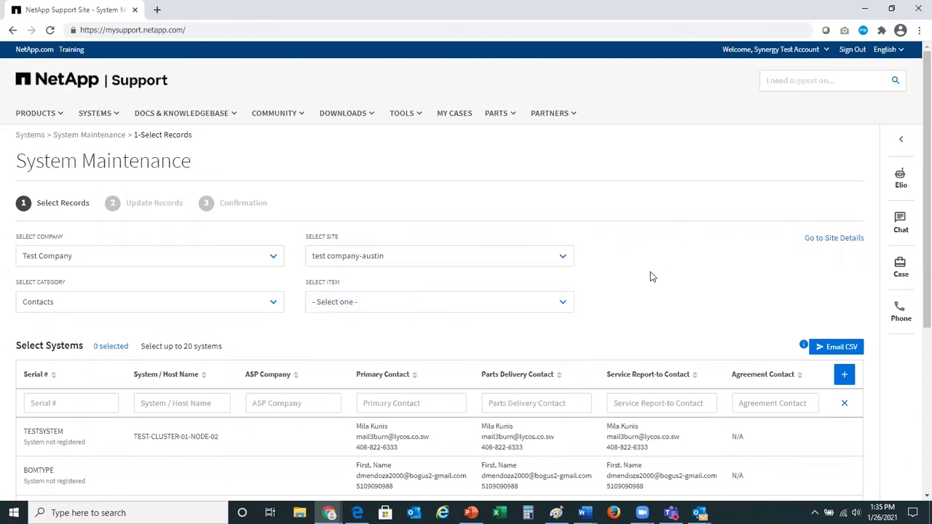
scroll(649, 272, down, 1)
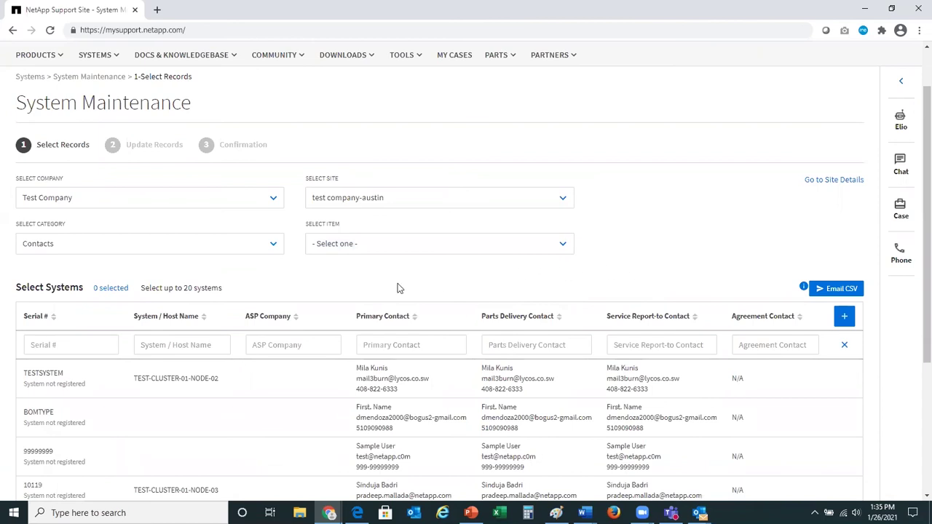
scroll(328, 290, down, 2)
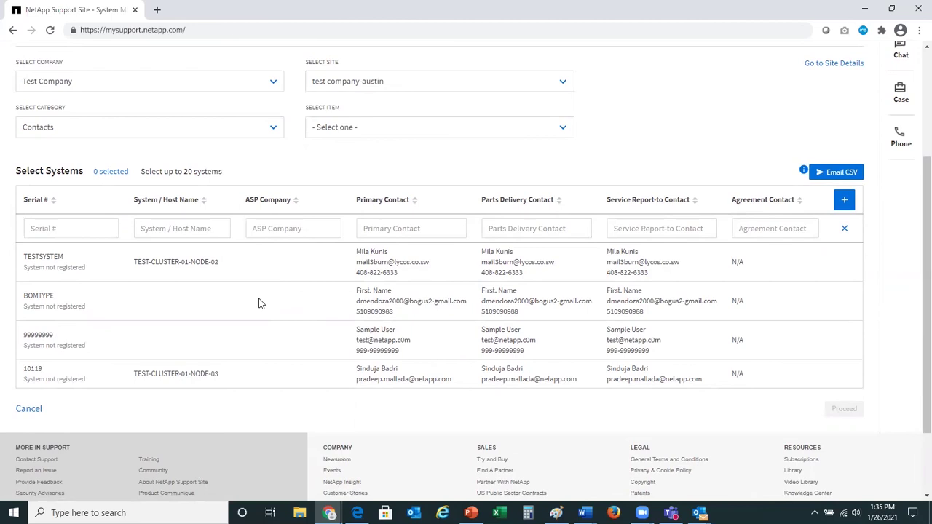
click(380, 131)
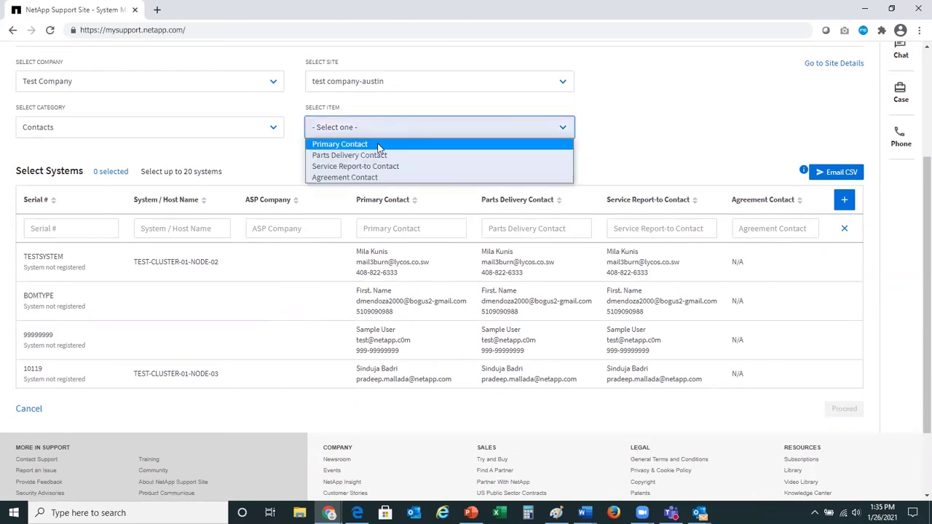
click(378, 145)
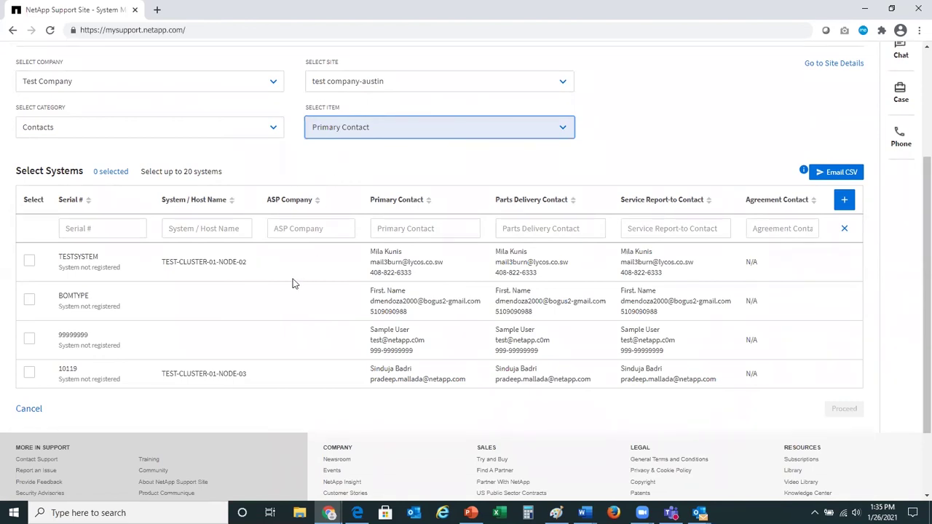
click(29, 261)
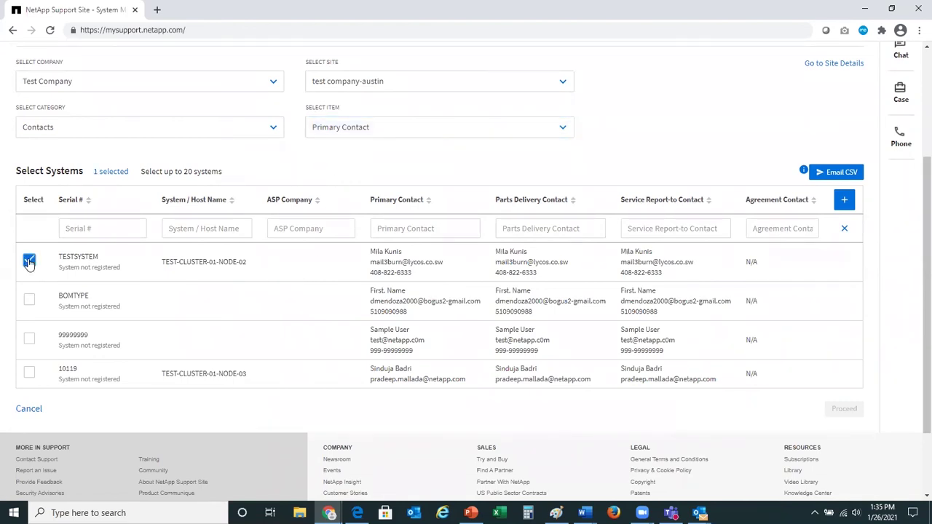
click(28, 301)
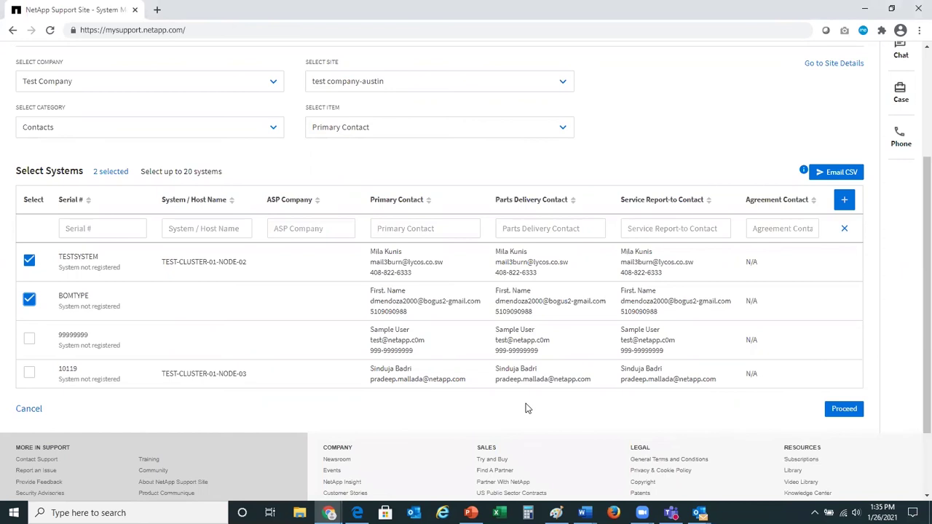
Proceed to the Update Records step and scroll down to the contact list.
click(846, 411)
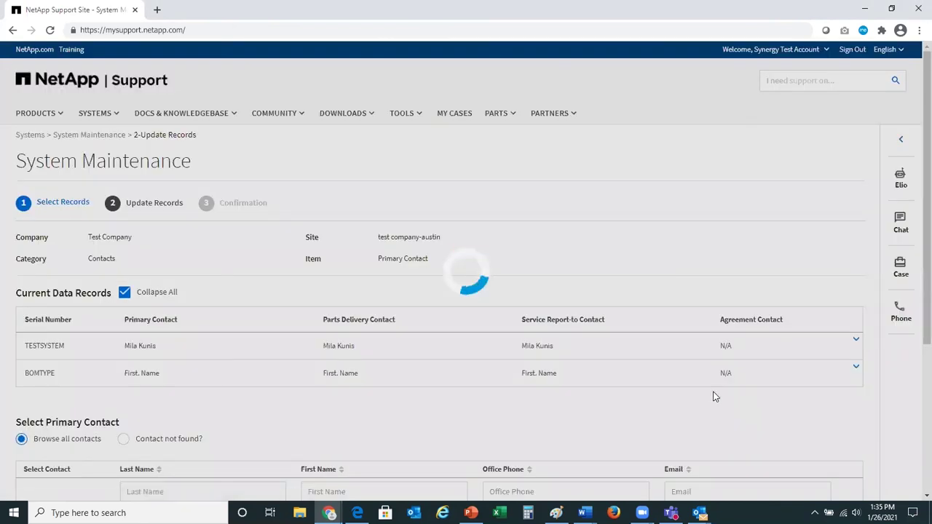
scroll(776, 399, down, 1)
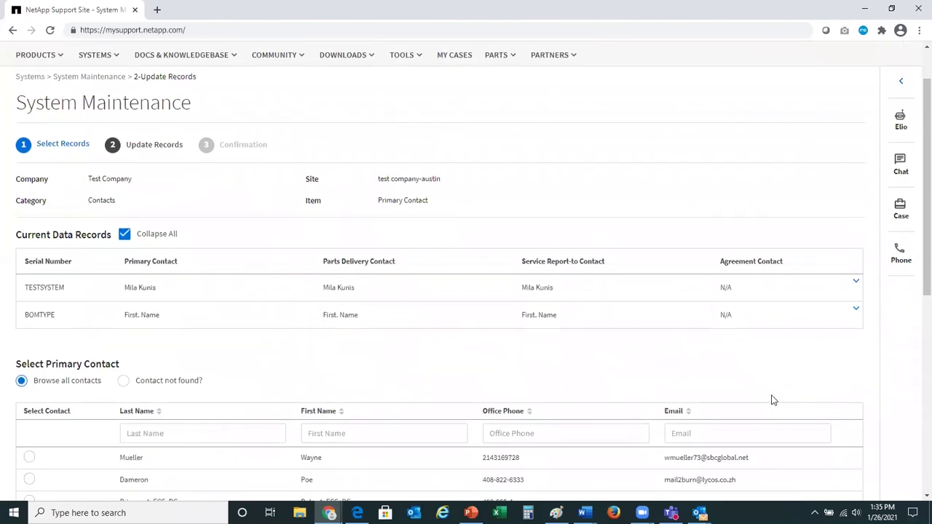
scroll(757, 386, down, 1)
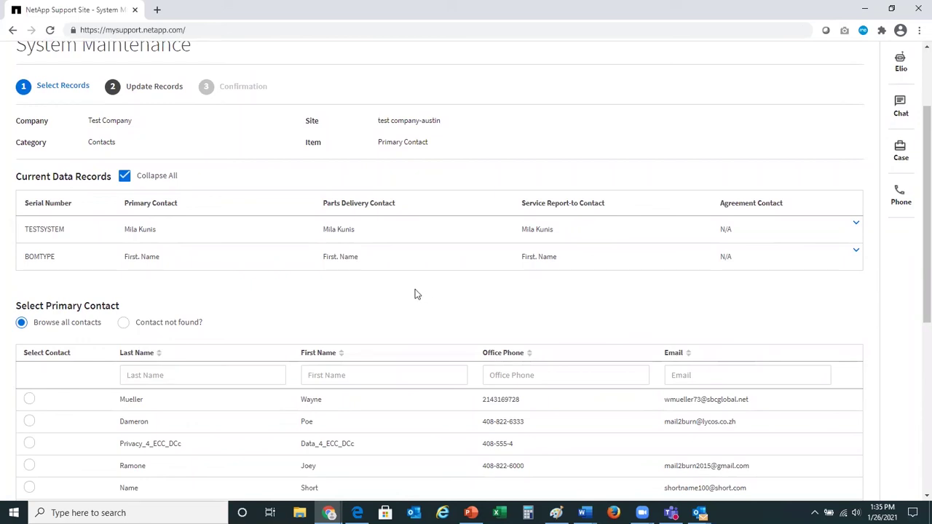
scroll(408, 294, down, 2)
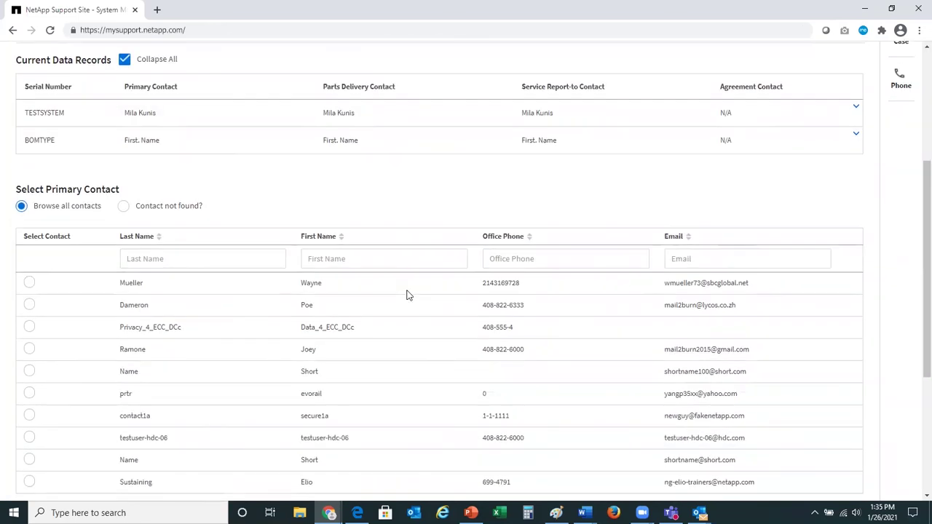
scroll(249, 333, down, 1)
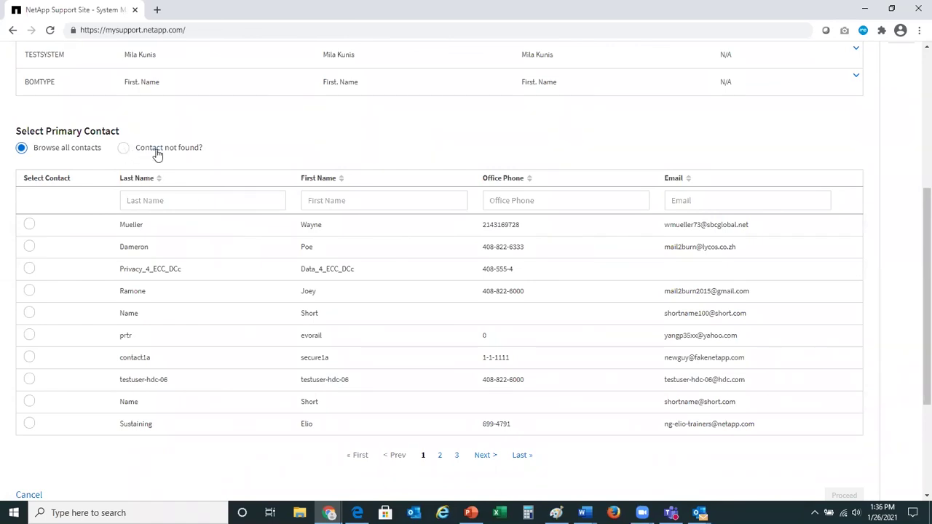
Choose the first listed existing contact as primary contact and continue to Confirmation.
click(162, 199)
text(mu)
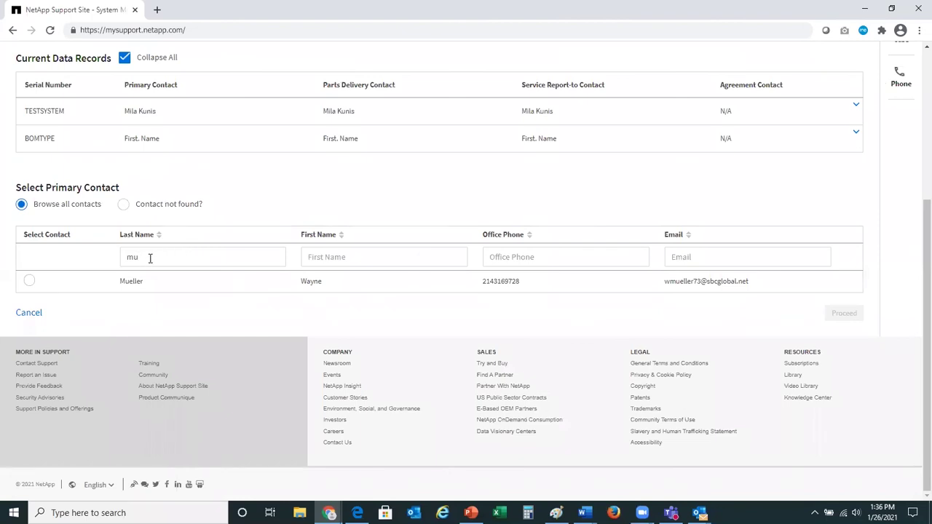
key(BackSpace)
key(BackSpace)
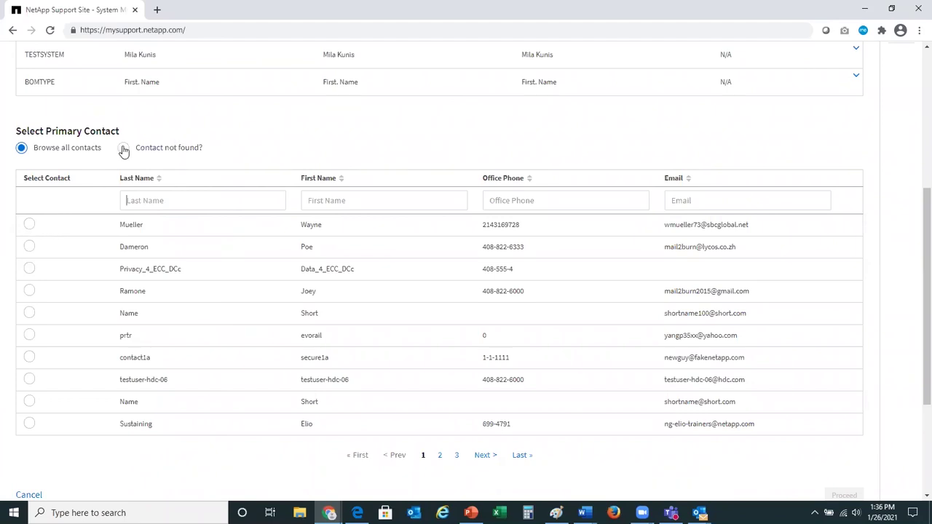
click(174, 150)
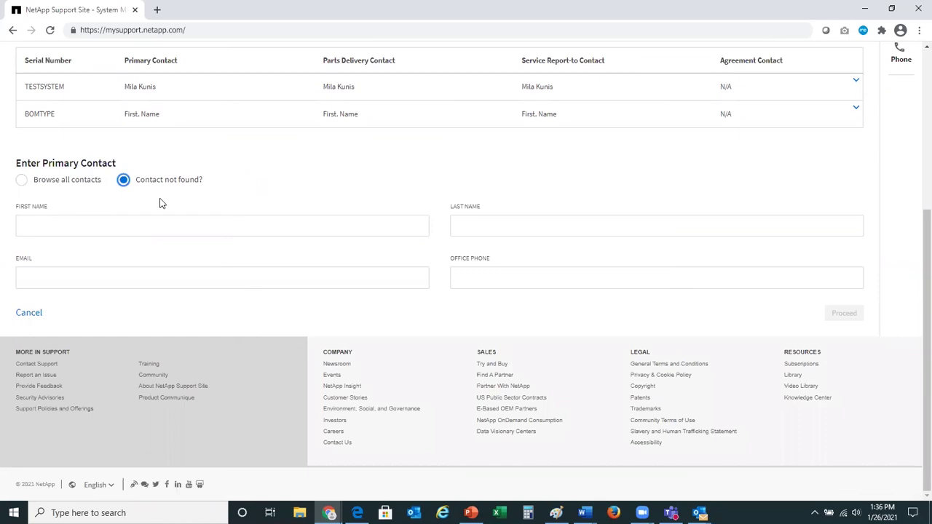
click(22, 184)
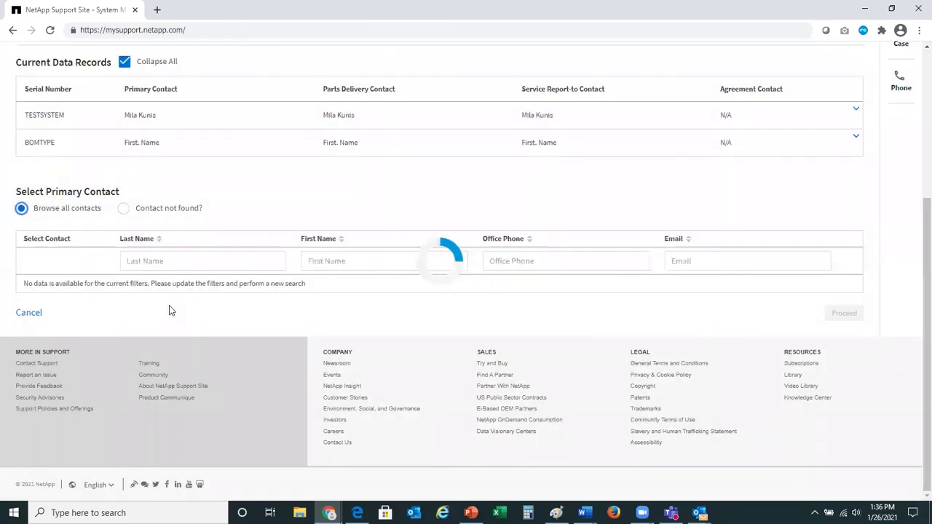
click(29, 257)
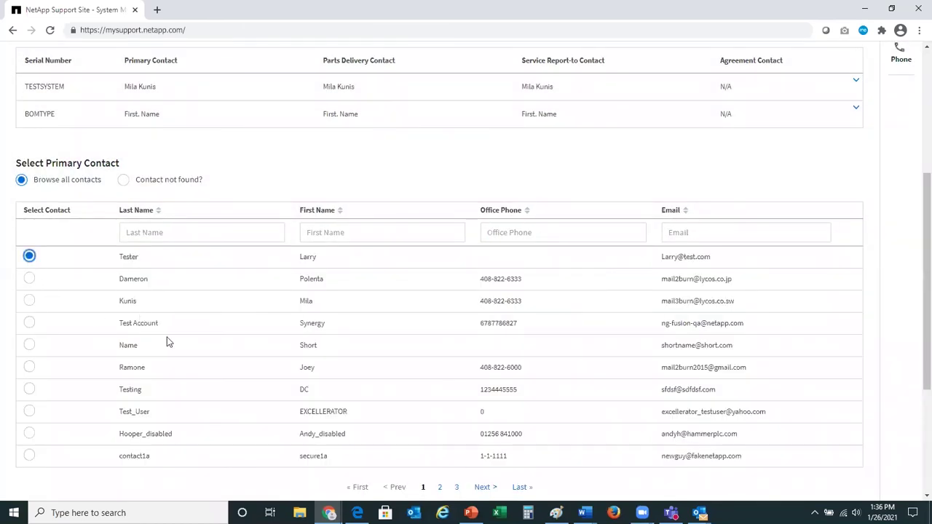
scroll(423, 362, down, 1)
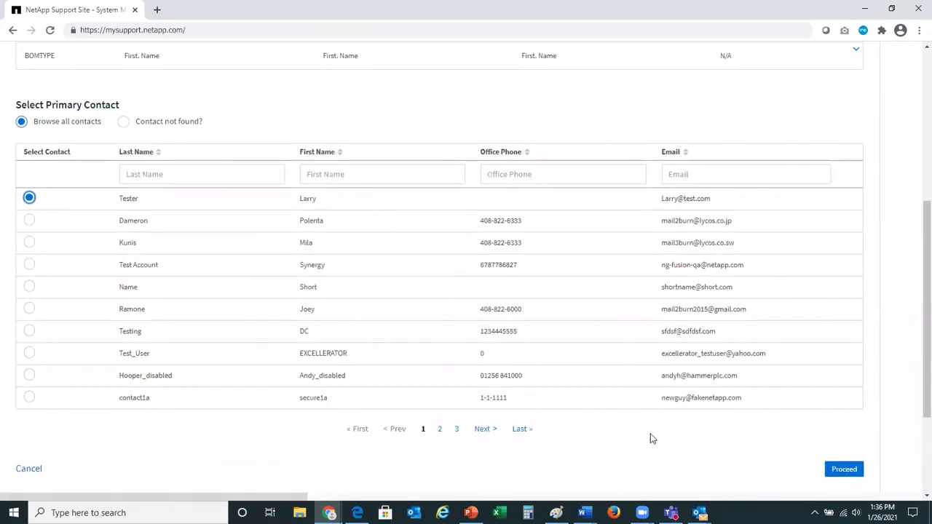
click(844, 470)
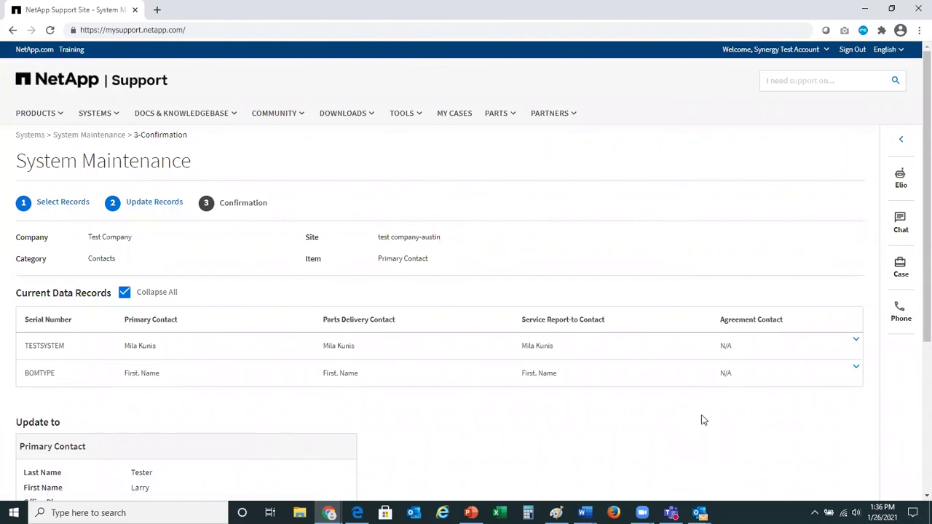
Submit the primary contact update from the Confirmation page.
scroll(700, 419, down, 1)
scroll(701, 420, down, 1)
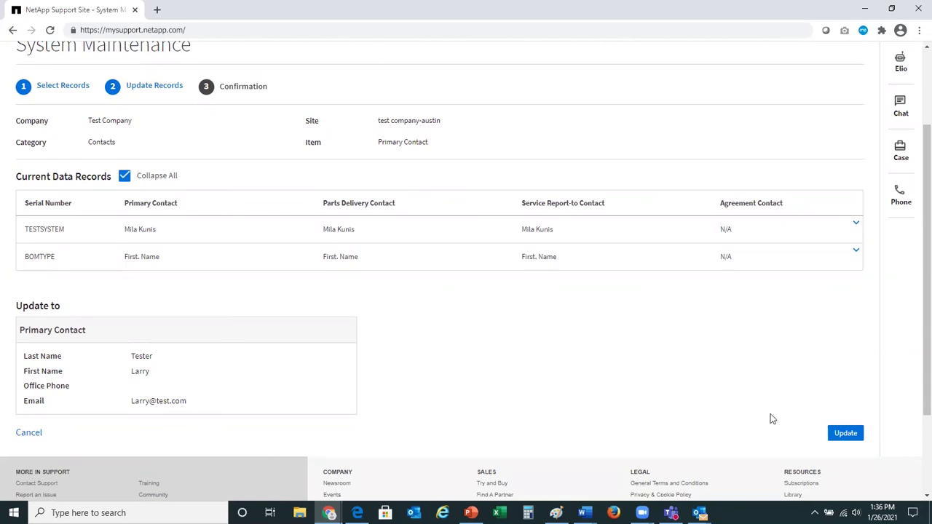
click(844, 435)
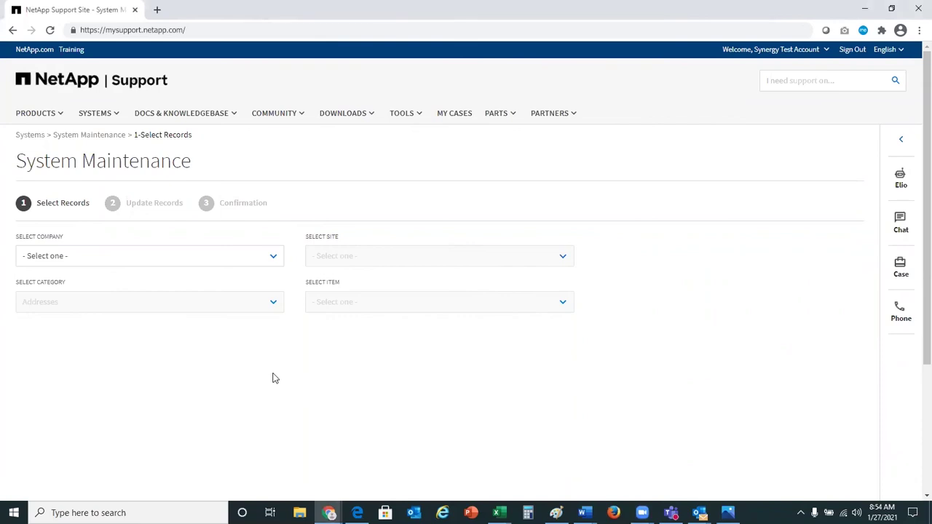
Choose Test Company, Master Test Record - Sunnyvale, category Preferences, and item Disk Drive Delivery.
click(262, 261)
click(256, 274)
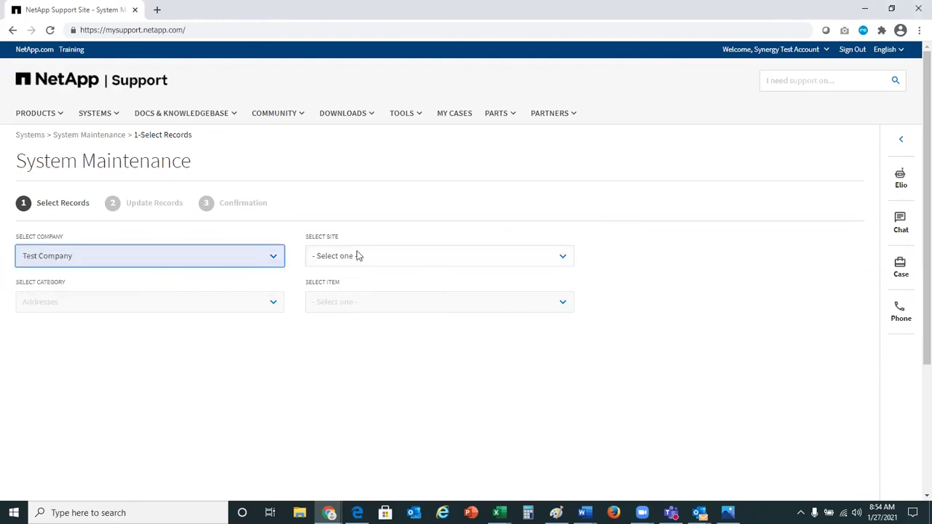
click(356, 254)
key(Return)
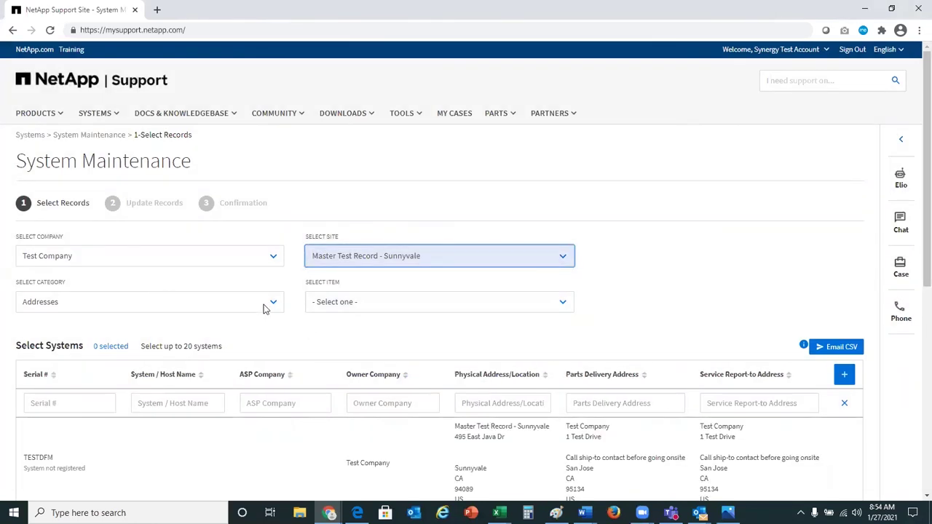
click(267, 303)
key(Return)
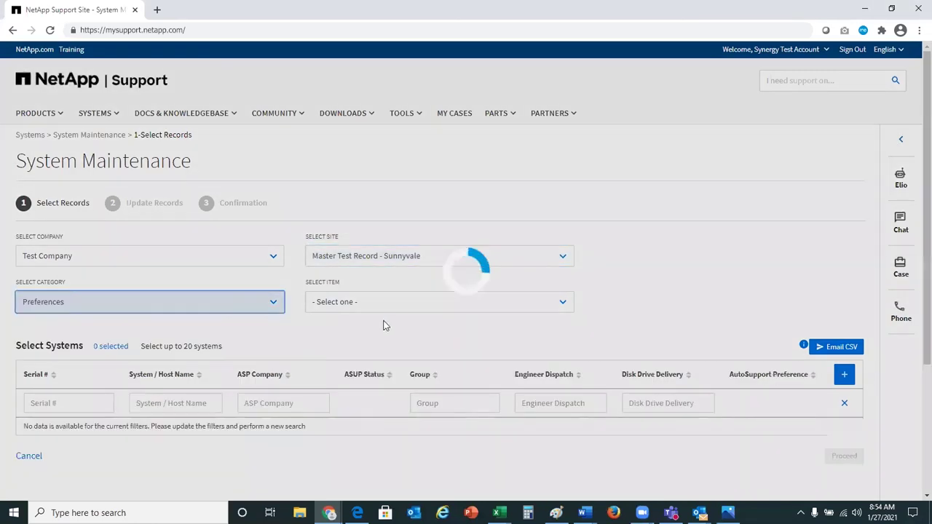
click(406, 300)
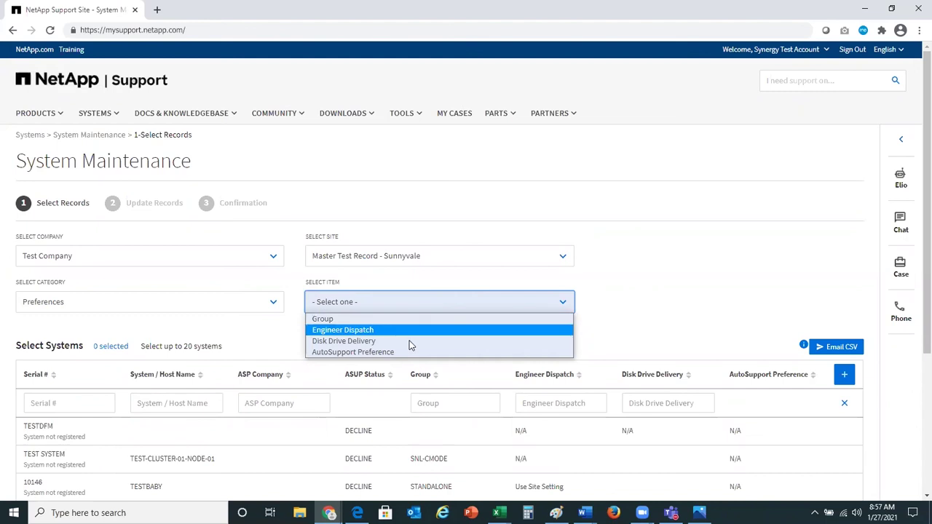
click(430, 341)
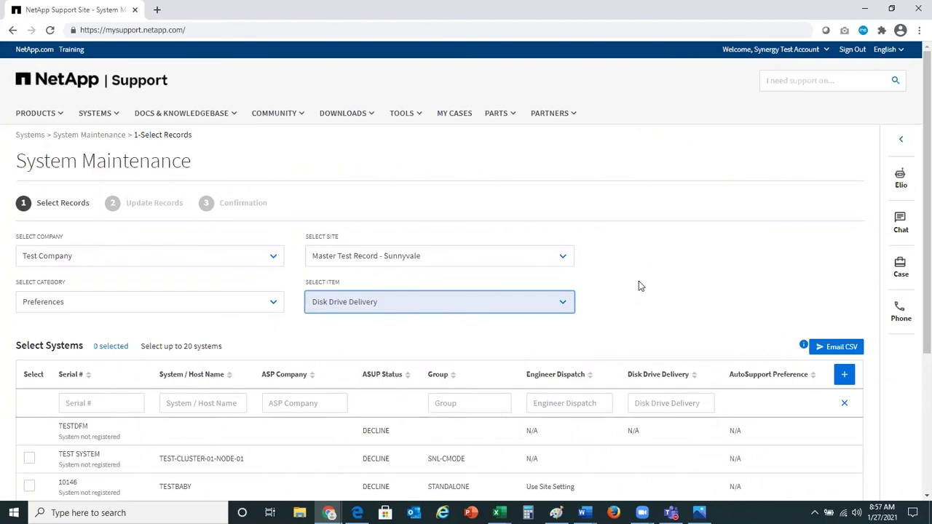
Select systems TEST SYSTEM and 10146 and proceed to Update Records.
scroll(635, 285, down, 2)
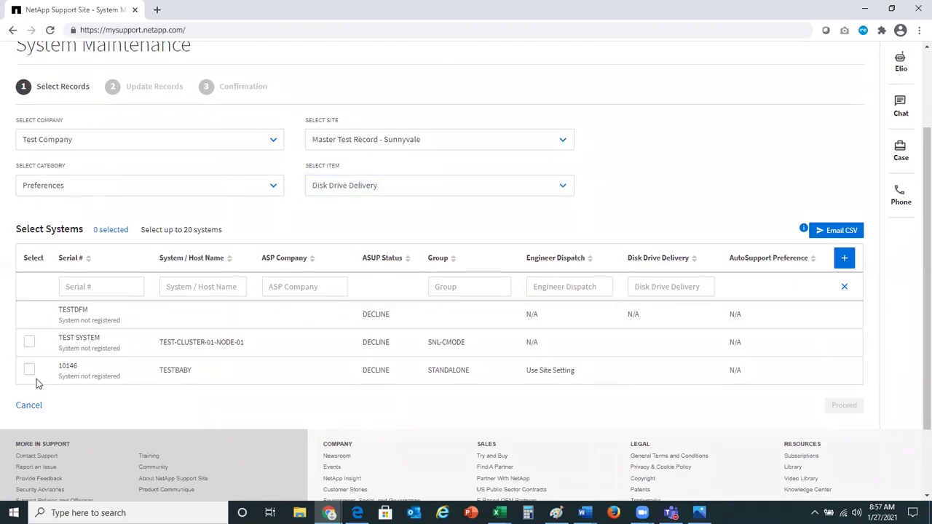
click(29, 342)
key(Tab)
key(space)
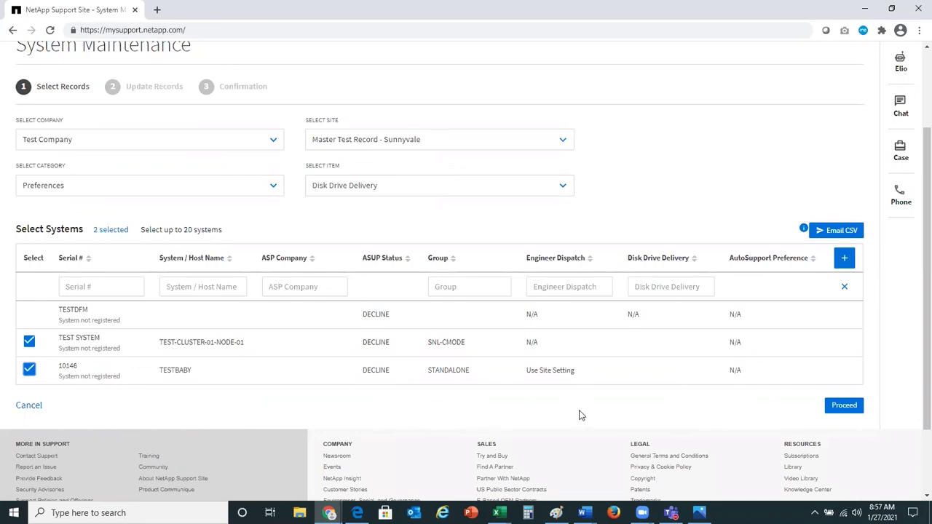
click(845, 410)
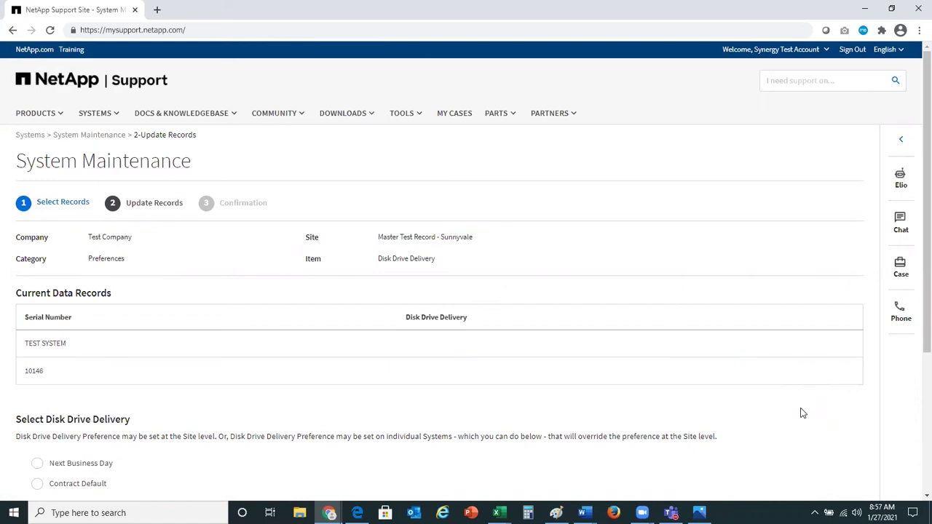
Choose Next Business Day delivery for both systems and continue to Confirmation.
scroll(801, 412, down, 3)
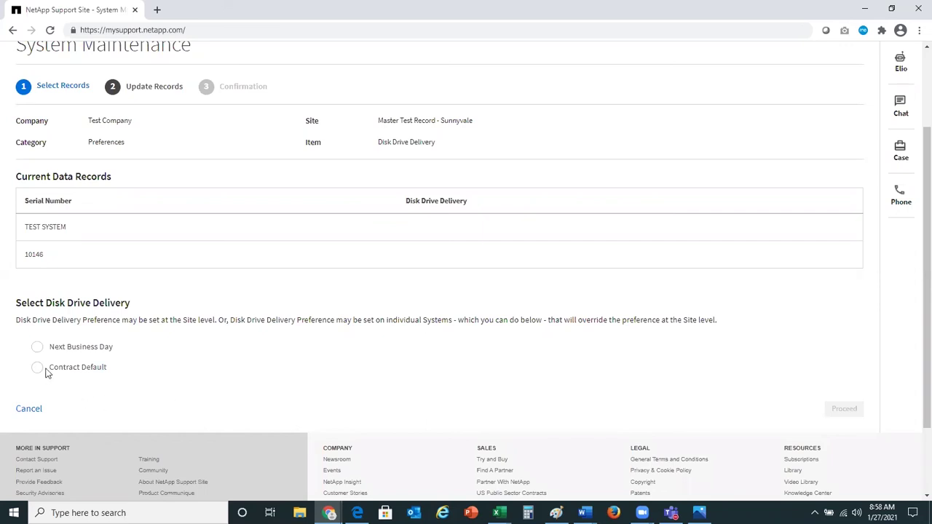
click(38, 348)
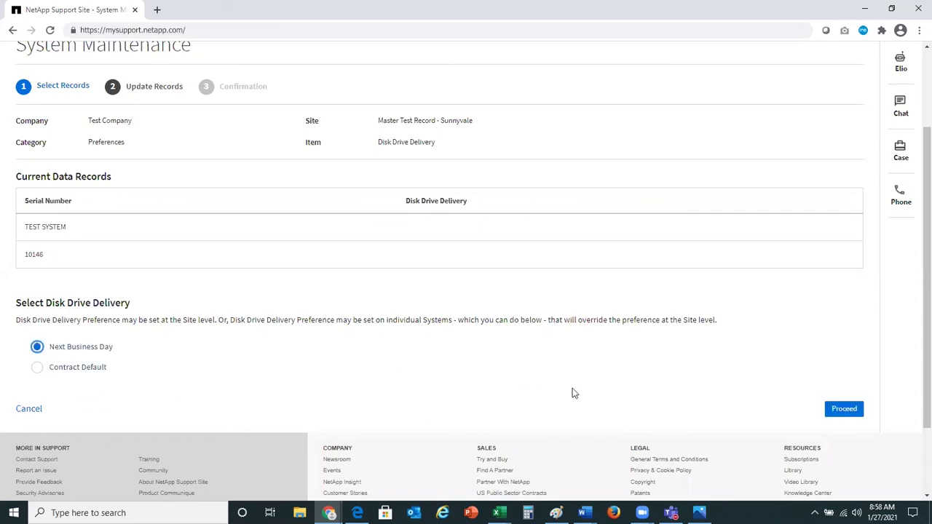
click(839, 409)
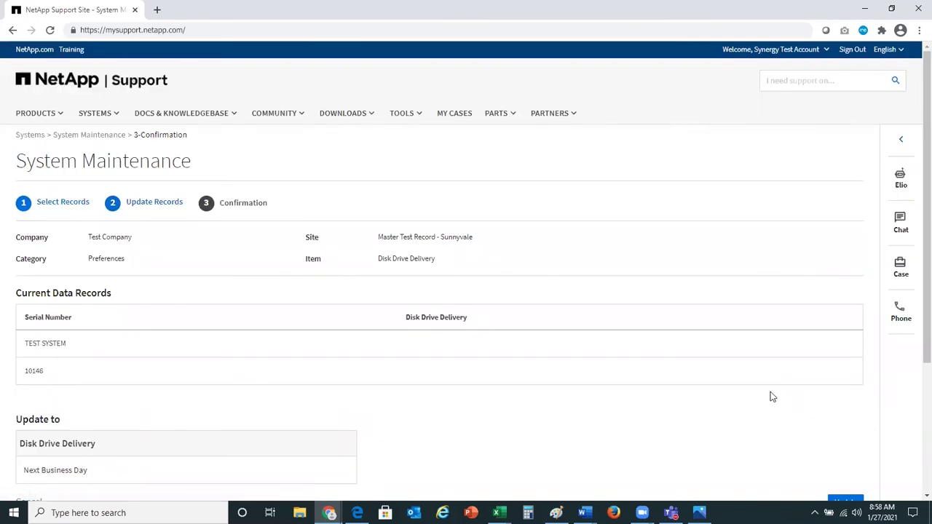
Submit the Next Business Day delivery update and acknowledge the success message.
scroll(757, 395, down, 1)
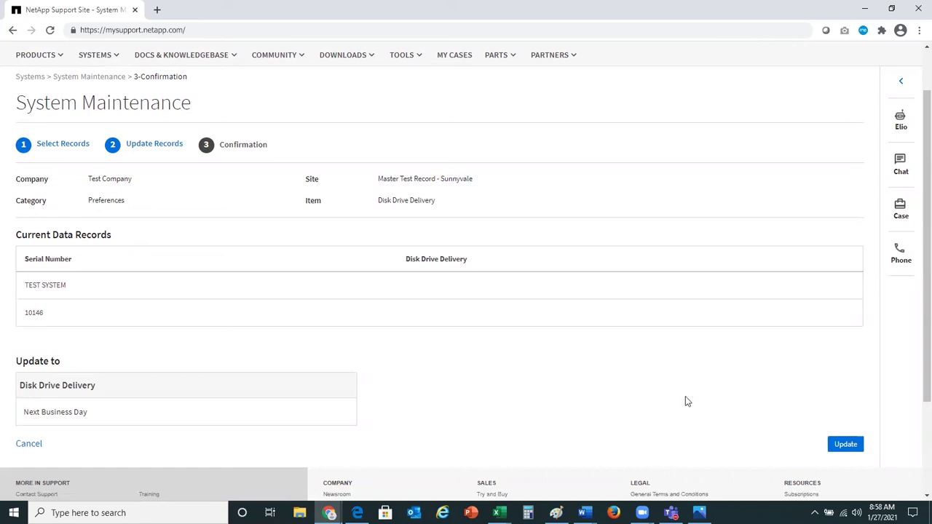
click(845, 446)
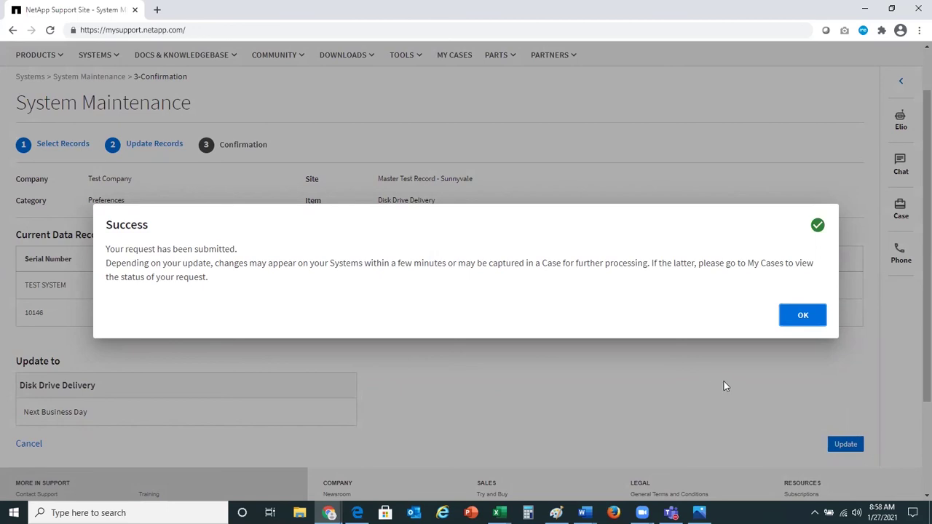
click(802, 315)
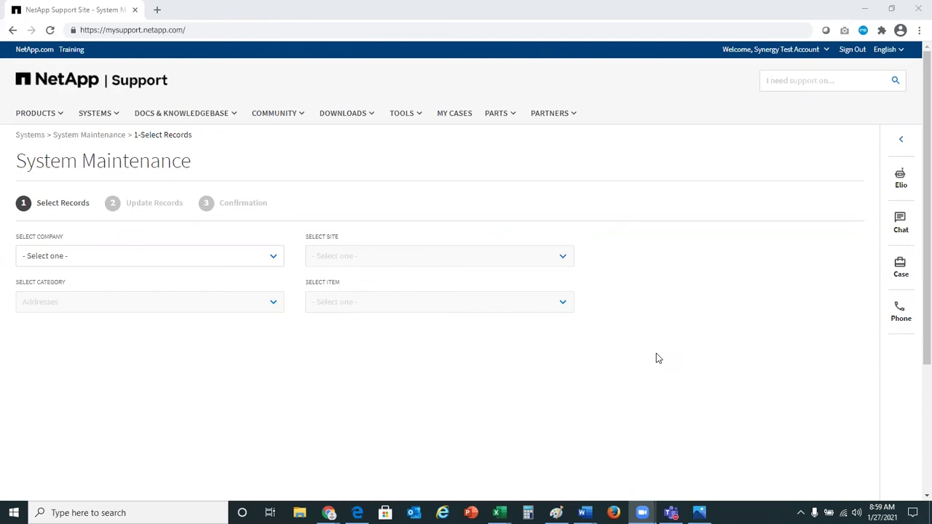
Select Test Company, the Master Test Record - Sunnyvale site and the Decommission category.
click(187, 260)
click(181, 271)
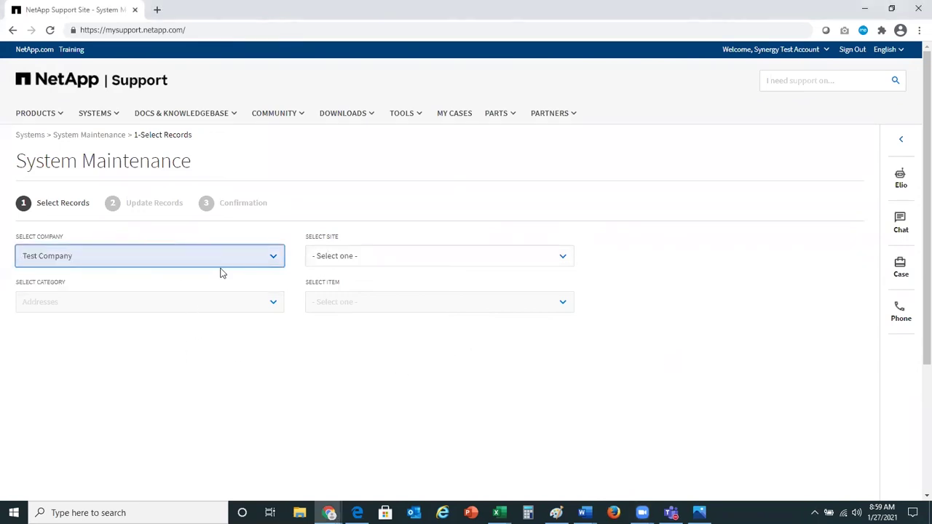
click(335, 261)
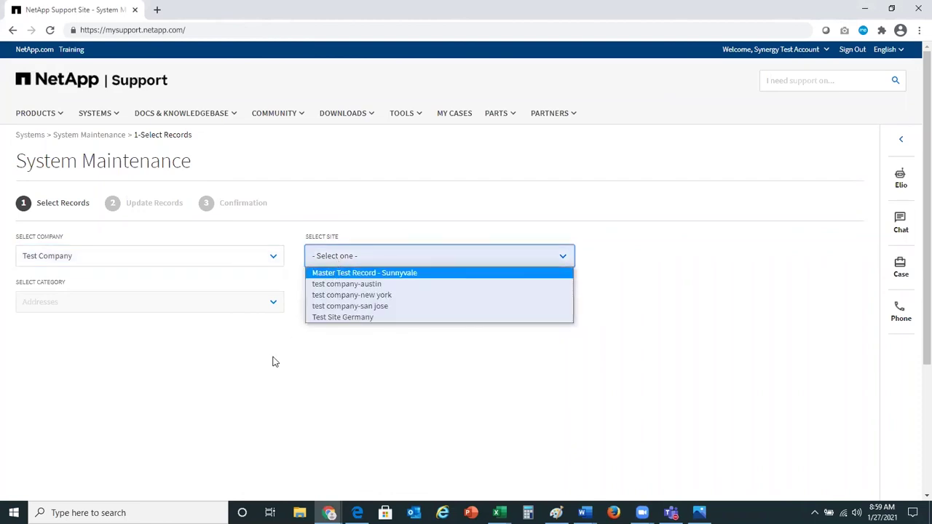
key(Return)
click(245, 309)
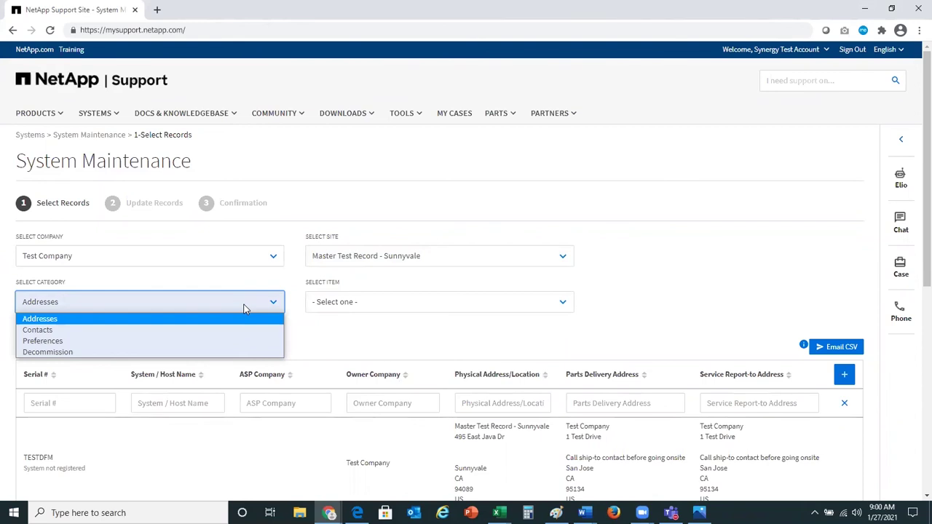
click(213, 353)
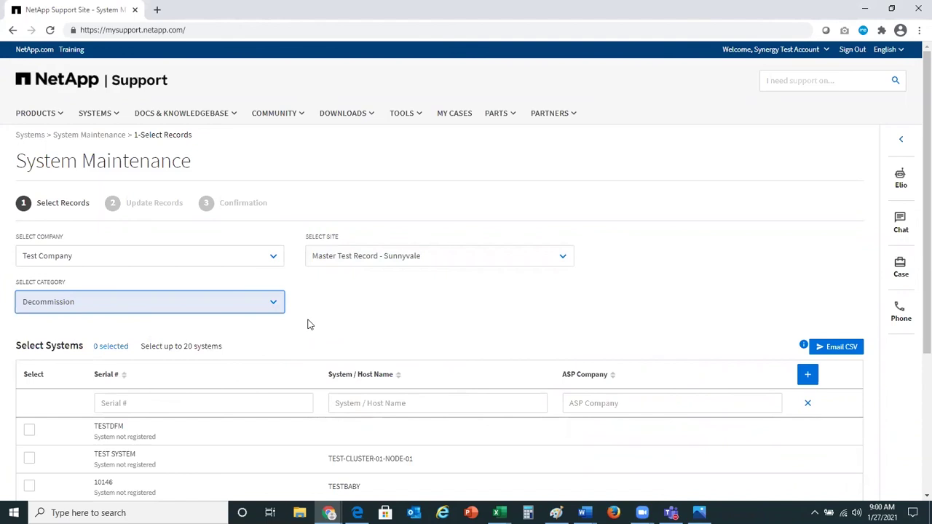
Mark systems TEST SYSTEM and 10146 for decommission.
scroll(311, 321, down, 3)
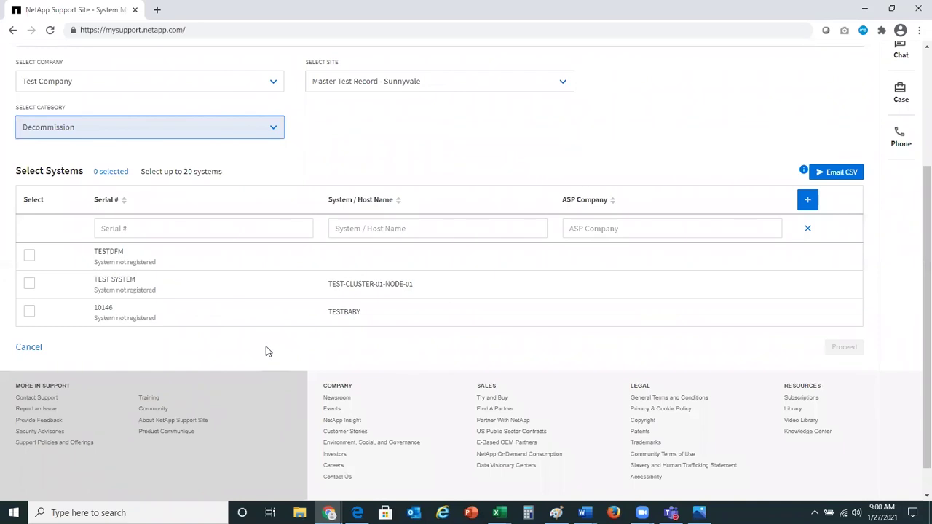
click(29, 282)
click(30, 312)
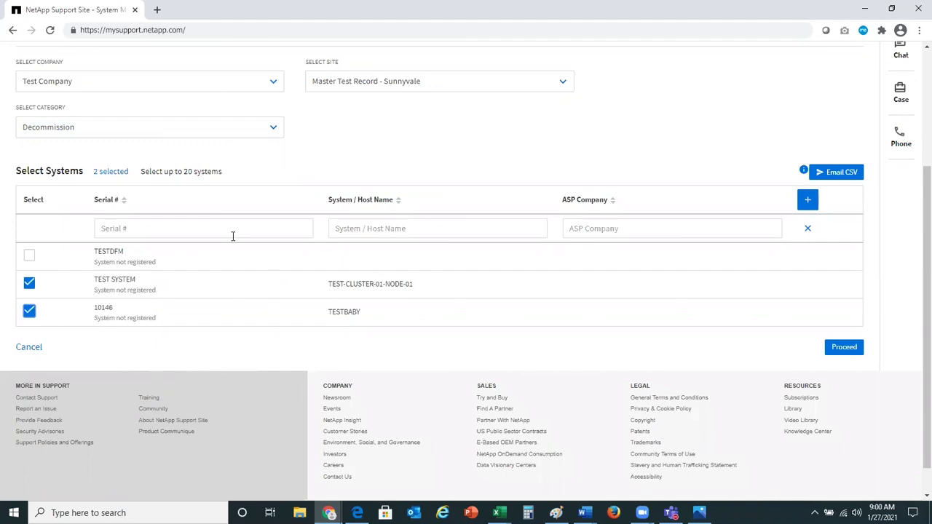
click(178, 227)
Proceed to the decommission details and set the reason to Tech Refresh/Upgrade.
click(846, 350)
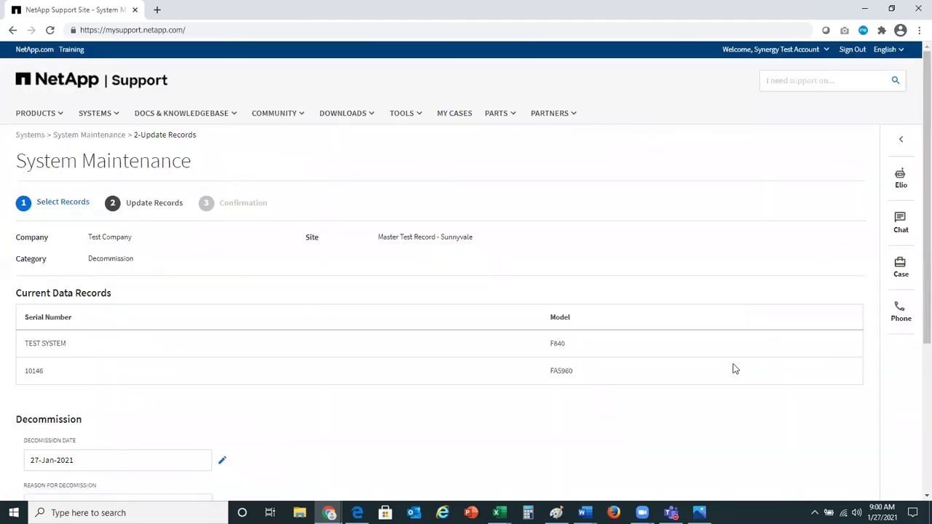
scroll(728, 379, down, 2)
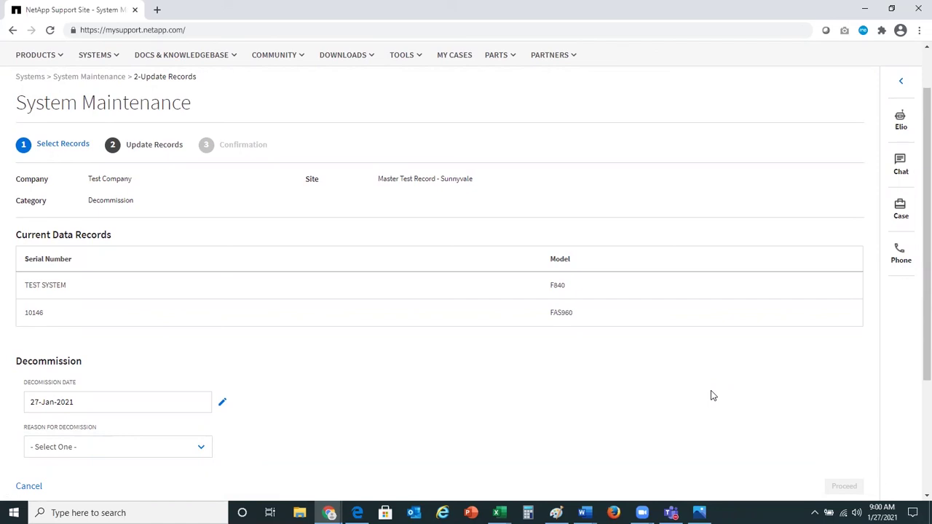
scroll(612, 407, down, 1)
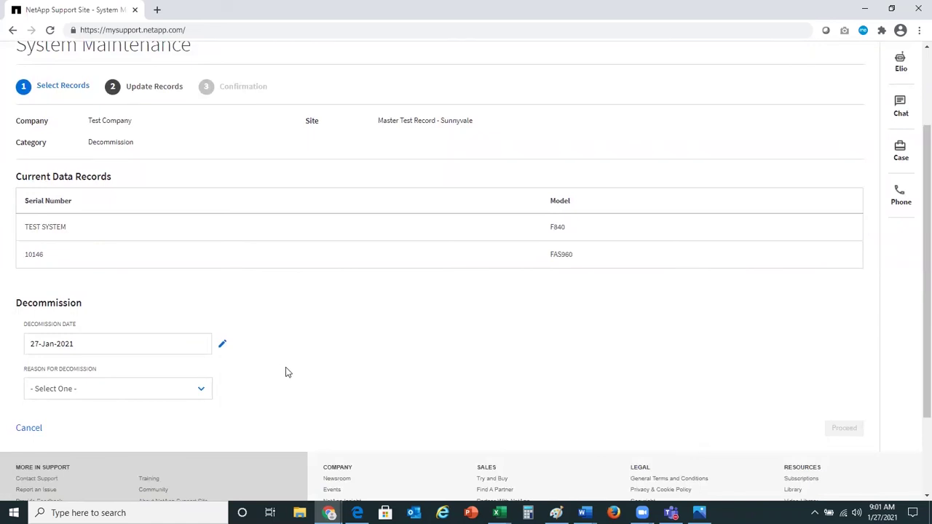
click(202, 392)
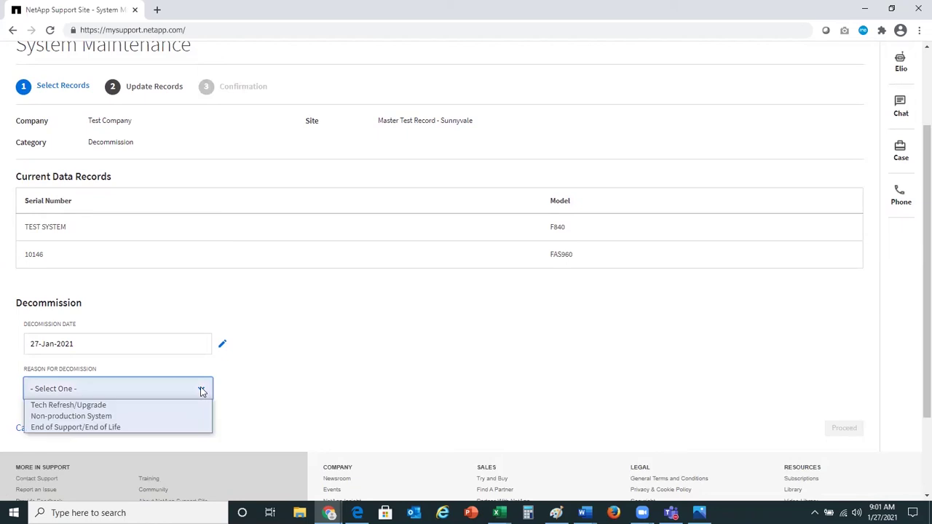
click(166, 411)
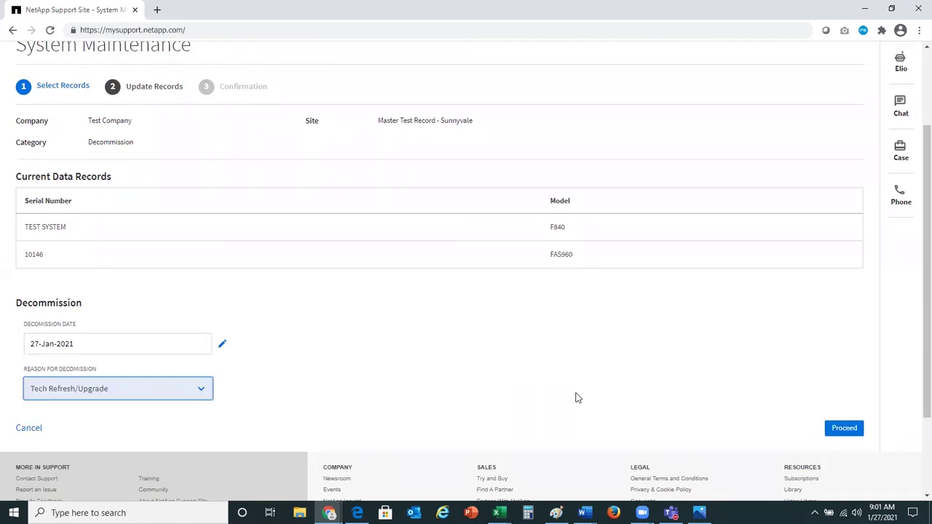
Review and submit the 2021-JAN-27 Tech Refresh/Upgrade decommission of TEST SYSTEM and 10146.
click(837, 431)
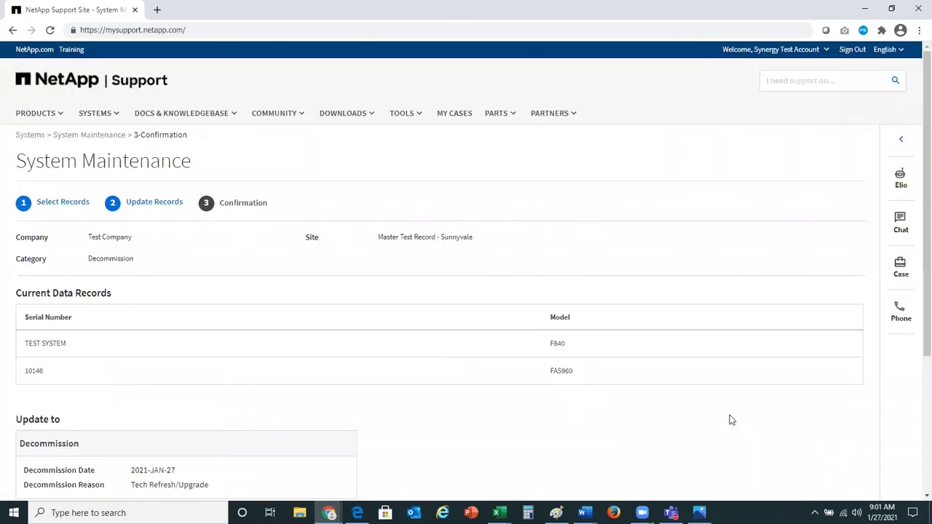
scroll(732, 421, down, 1)
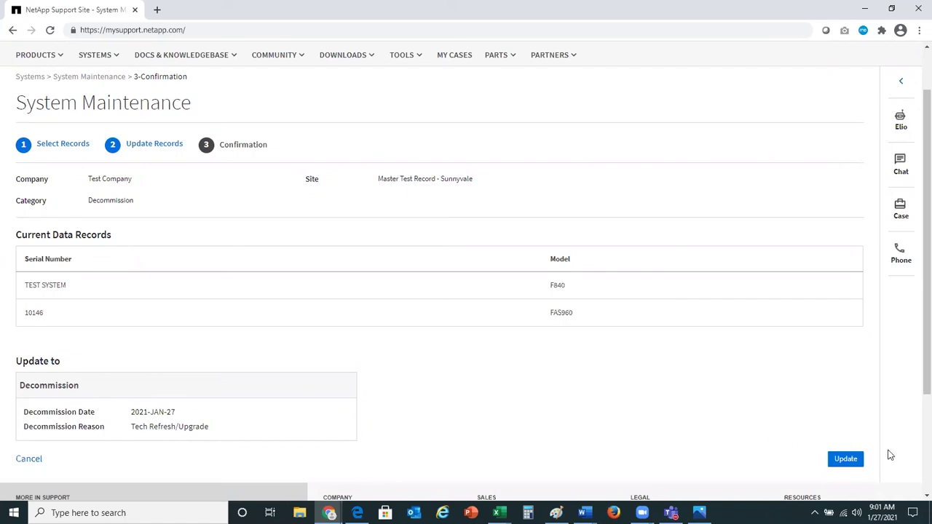
click(846, 460)
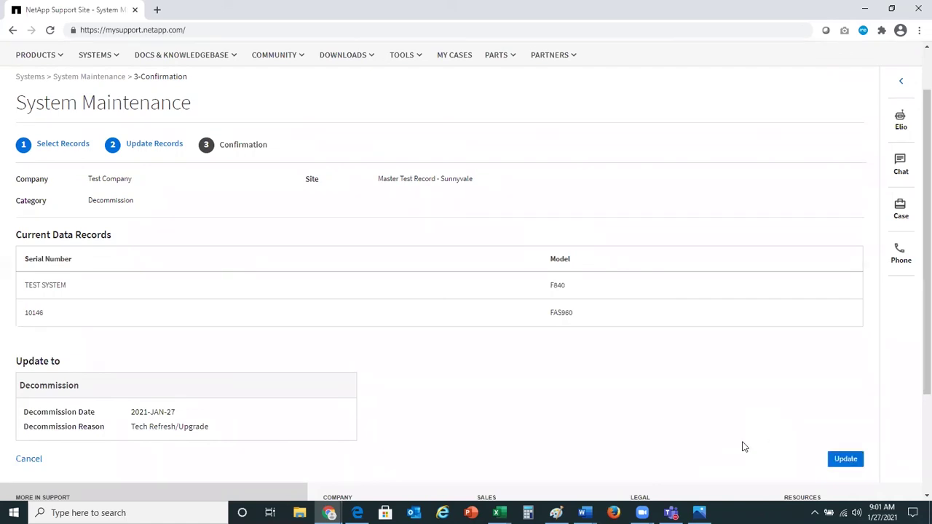